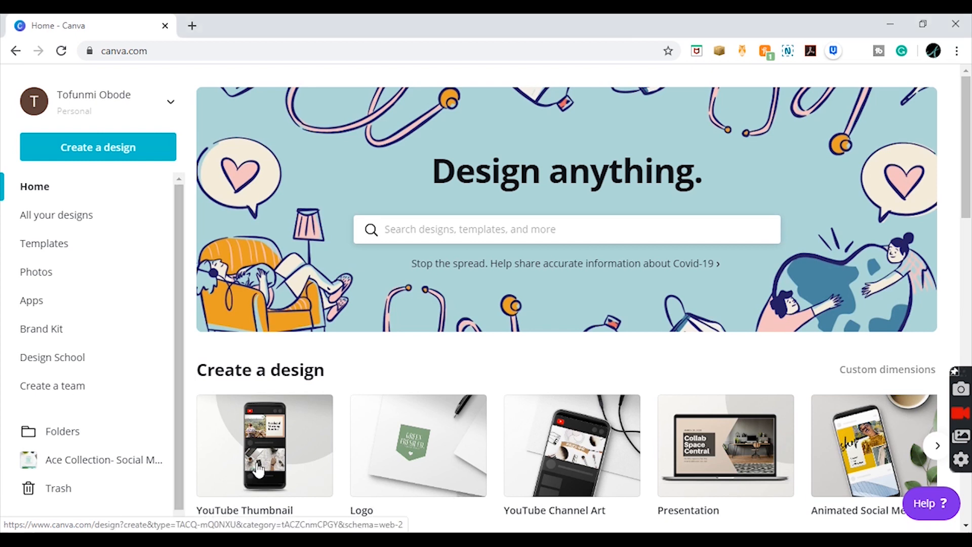
- Create a YouTube Thumbnail design and place the uploaded green Acehouse Studio logo on its page
{"action": "left_click", "coordinate": [233, 480]}
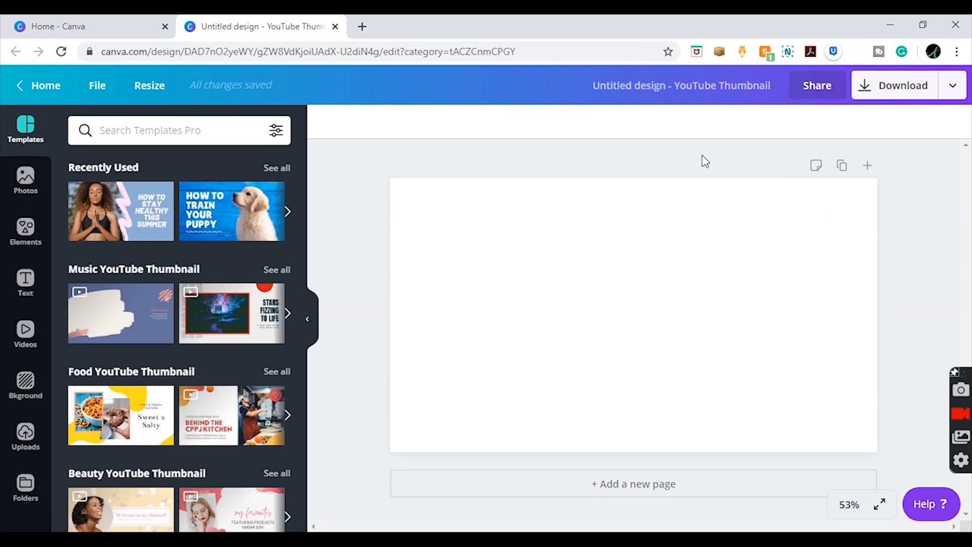
{"action": "left_click", "coordinate": [26, 435]}
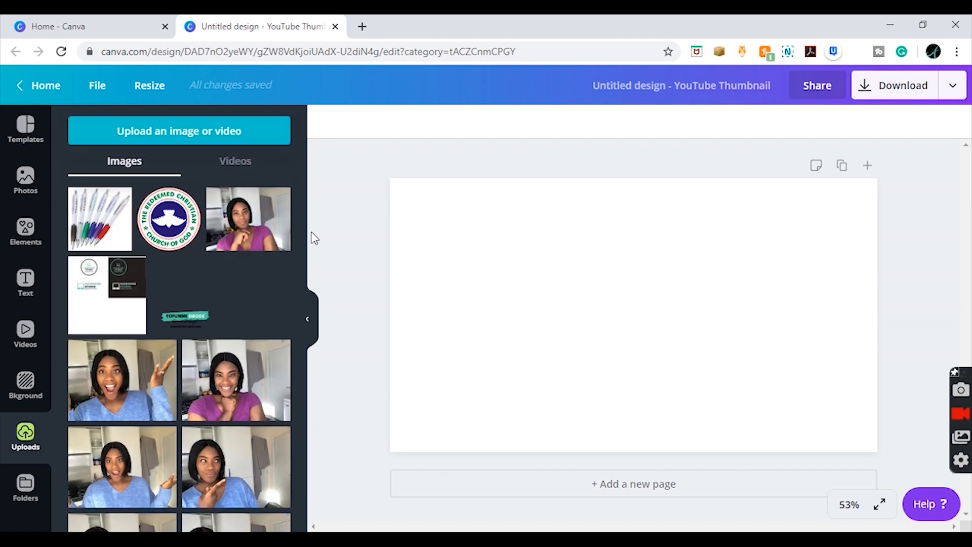
{"action": "scroll", "coordinate": [304, 303], "scroll_direction": "down", "scroll_amount": 5}
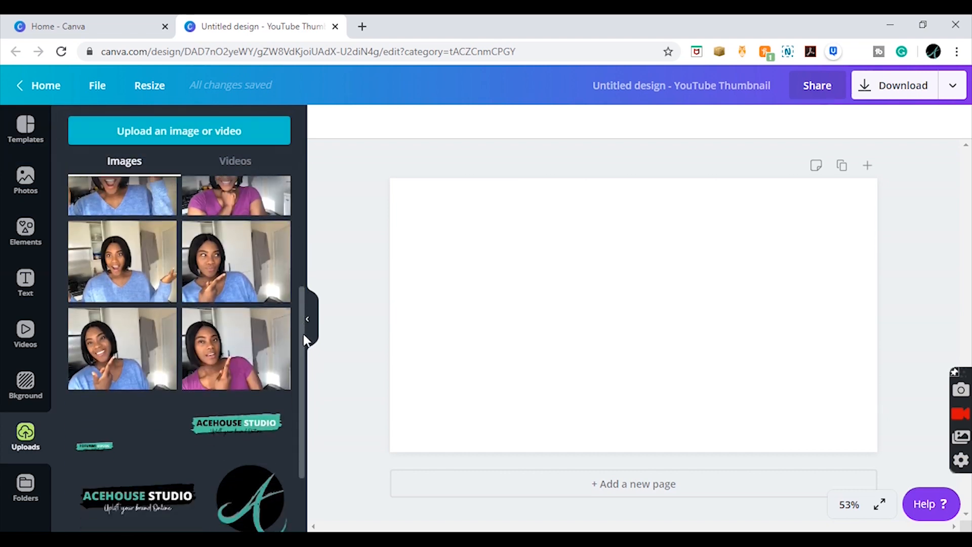
{"action": "left_click", "coordinate": [236, 407]}
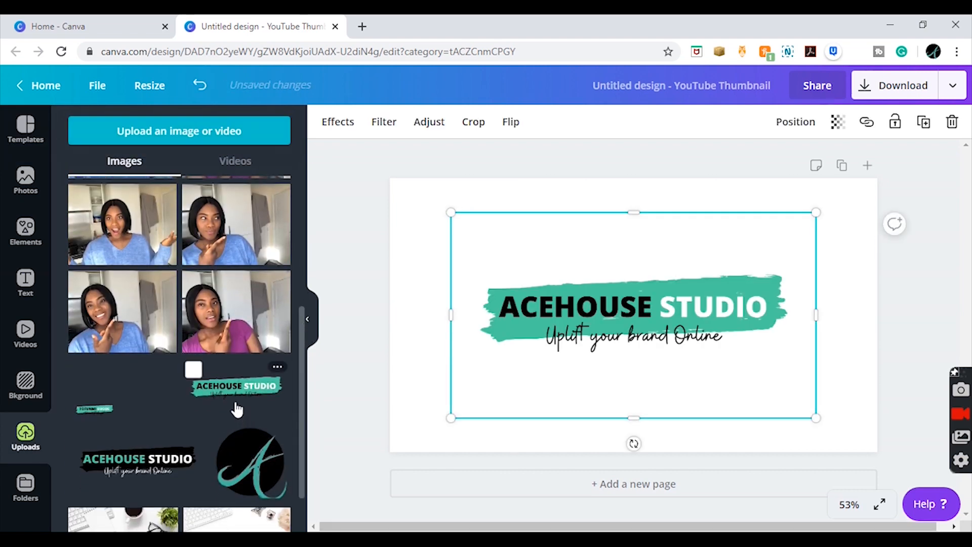
- Duplicate the logo page twice to make three identical pages, and collapse the uploads list
{"action": "left_click", "coordinate": [840, 171]}
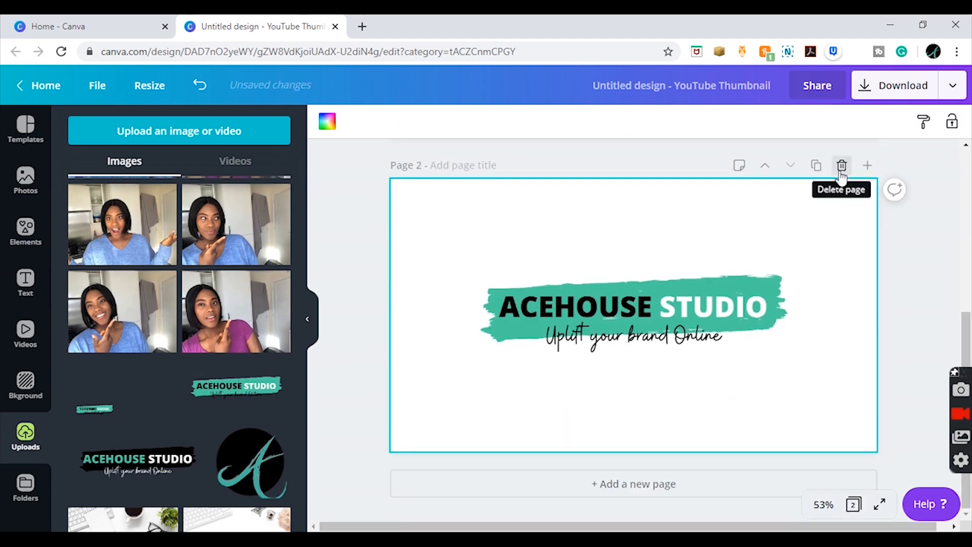
{"action": "left_click", "coordinate": [816, 168]}
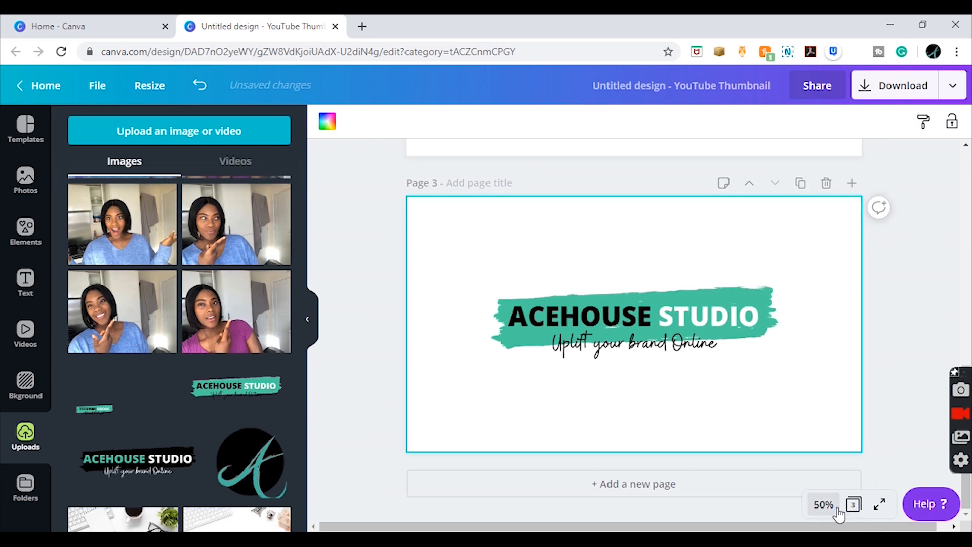
{"action": "left_click", "coordinate": [824, 504]}
{"action": "left_click", "coordinate": [840, 368]}
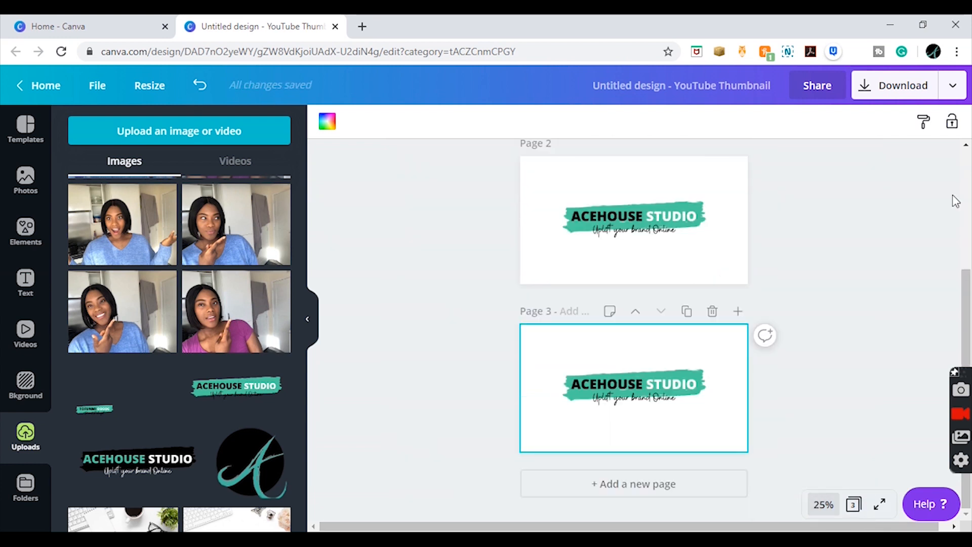
{"action": "scroll", "coordinate": [968, 251], "scroll_direction": "up", "scroll_amount": 2}
{"action": "left_click_drag", "start_coordinate": [968, 247], "coordinate": [861, 70]}
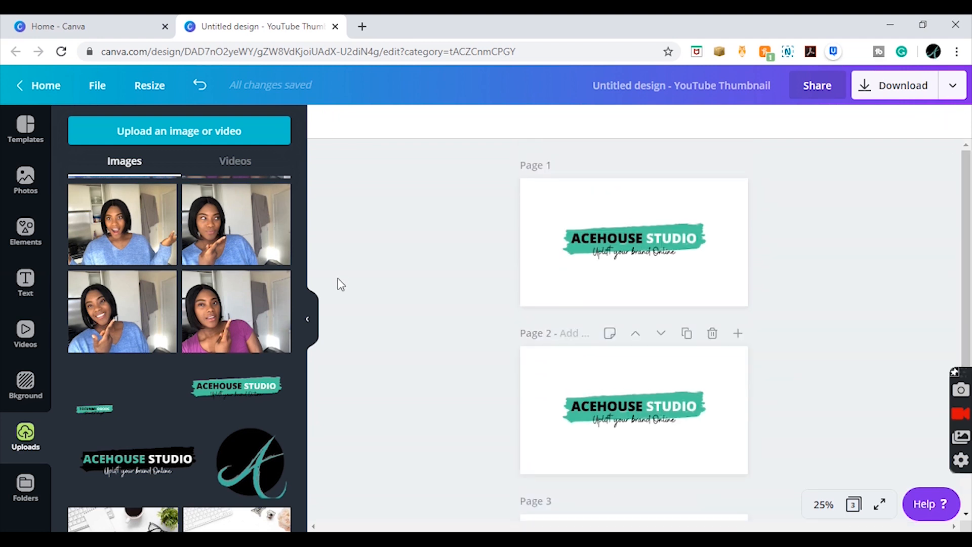
{"action": "left_click", "coordinate": [310, 319]}
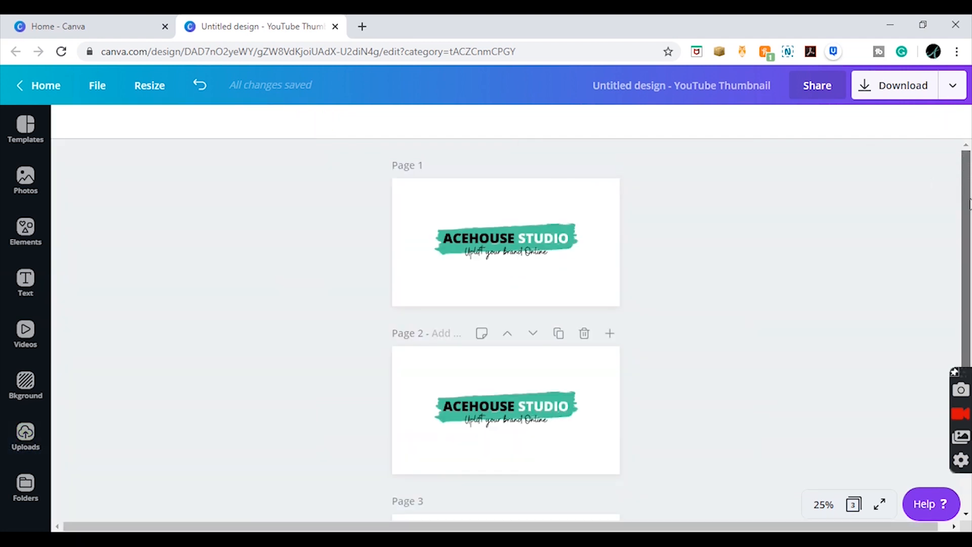
{"action": "left_click_drag", "start_coordinate": [970, 202], "coordinate": [958, 402]}
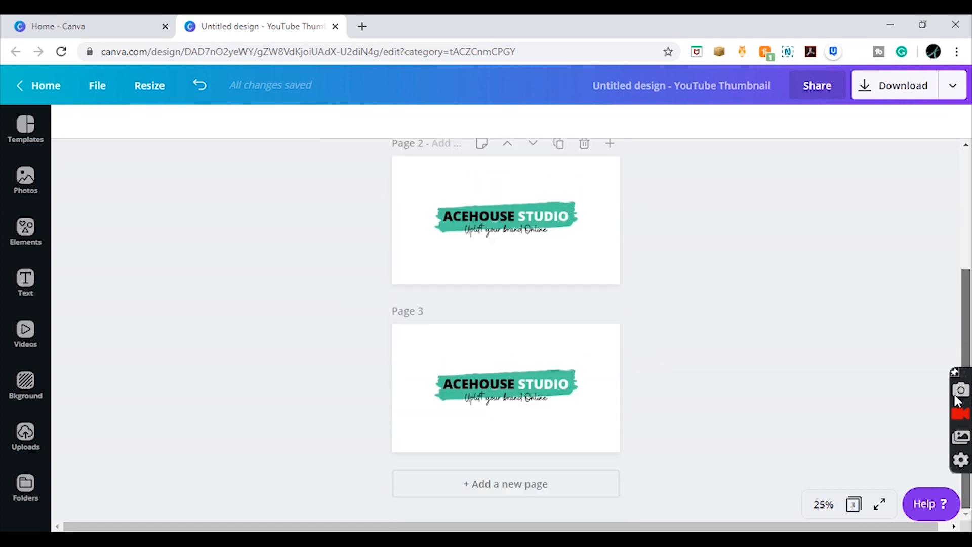
{"action": "scroll", "coordinate": [942, 258], "scroll_direction": "up", "scroll_amount": 4}
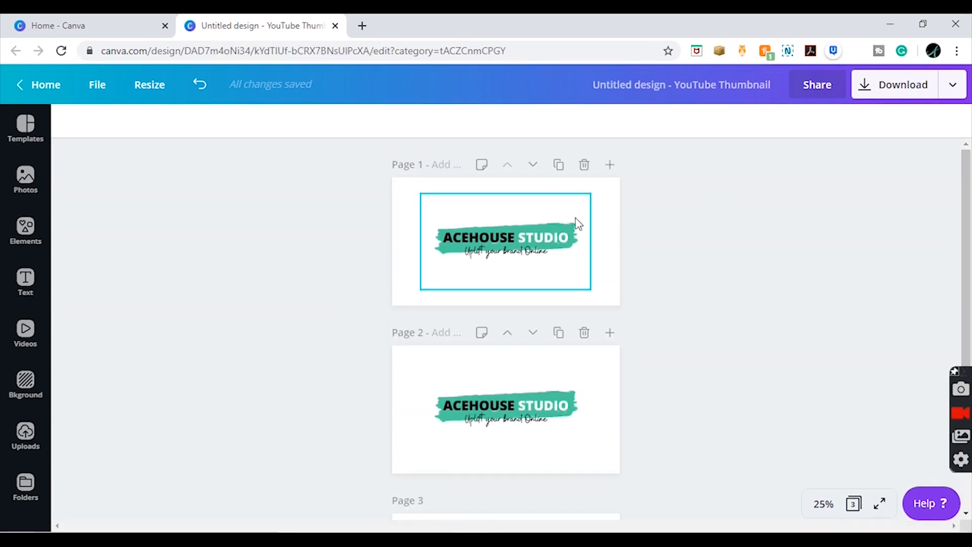
- Set page 2's background to the teal green from the first untitled palette
{"action": "left_click", "coordinate": [610, 200]}
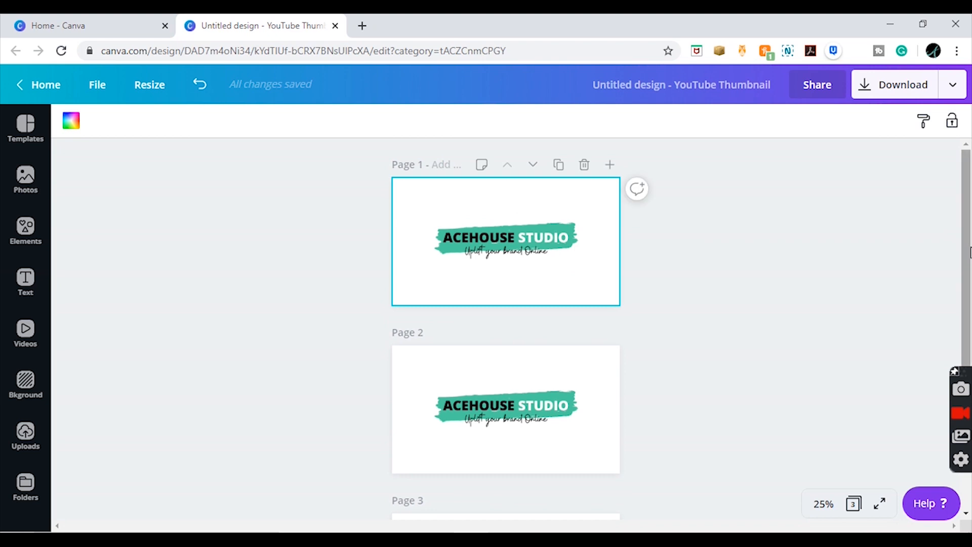
{"action": "scroll", "coordinate": [971, 268], "scroll_direction": "down", "scroll_amount": 1}
{"action": "scroll", "coordinate": [632, 310], "scroll_direction": "down", "scroll_amount": 3}
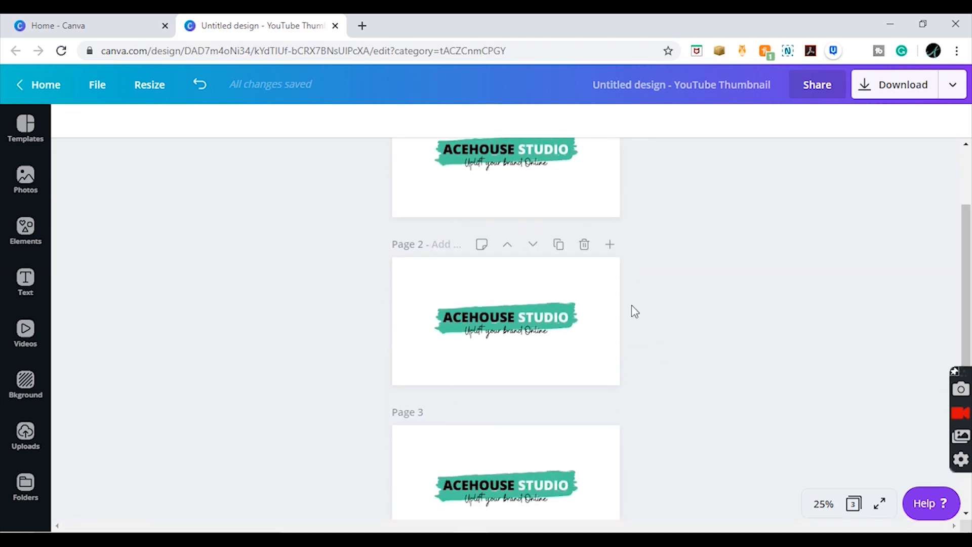
{"action": "left_click", "coordinate": [606, 276]}
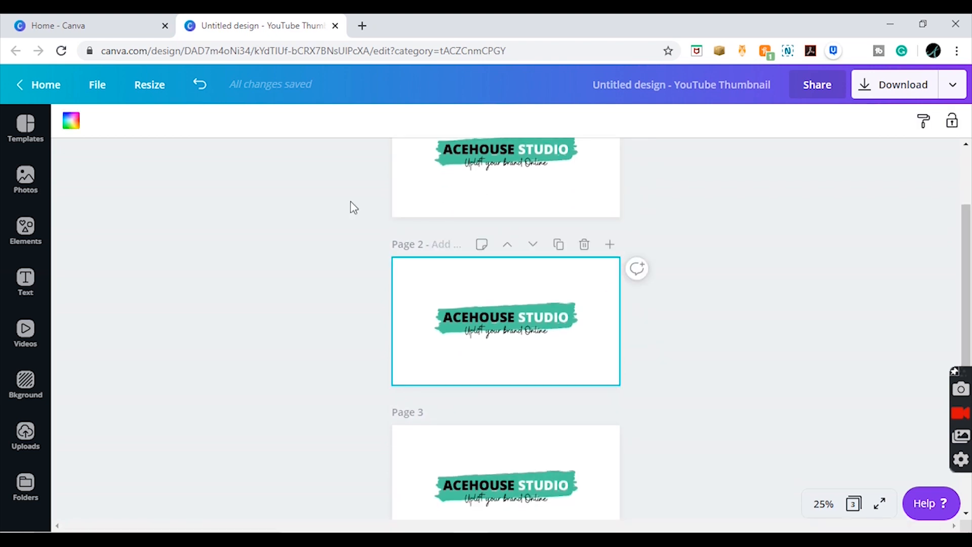
{"action": "left_click", "coordinate": [71, 121]}
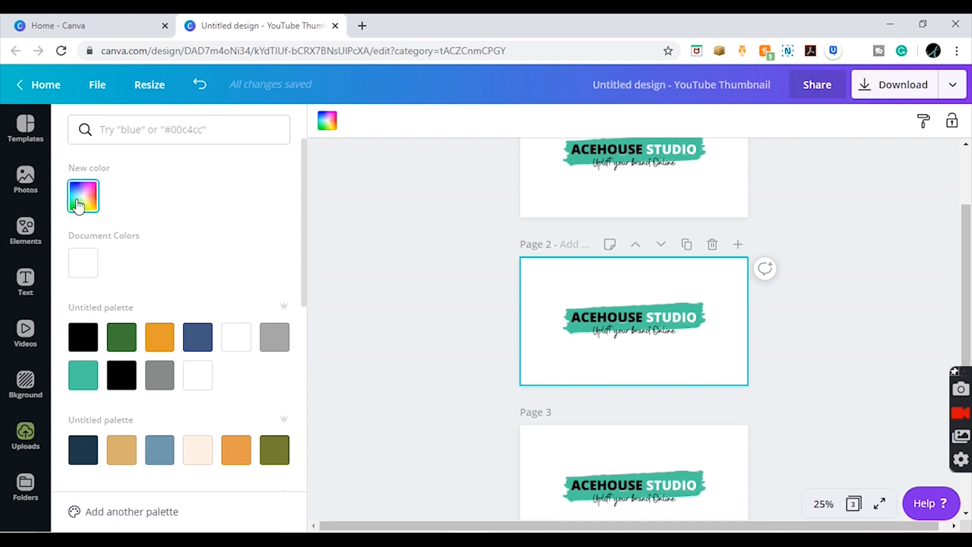
{"action": "left_click", "coordinate": [83, 385]}
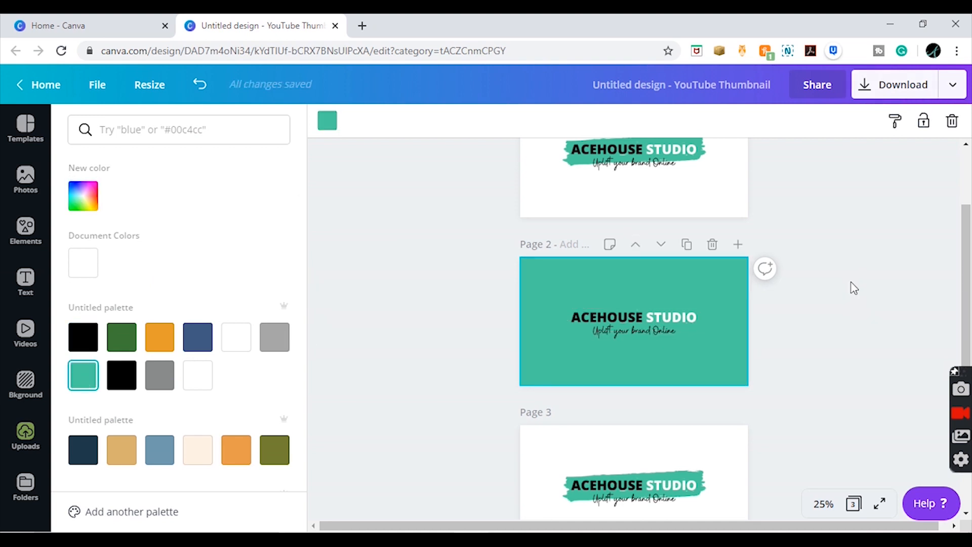
- Lighten page 2's background to the pale mint #d3ede4 with a custom colour
{"action": "left_click", "coordinate": [669, 298]}
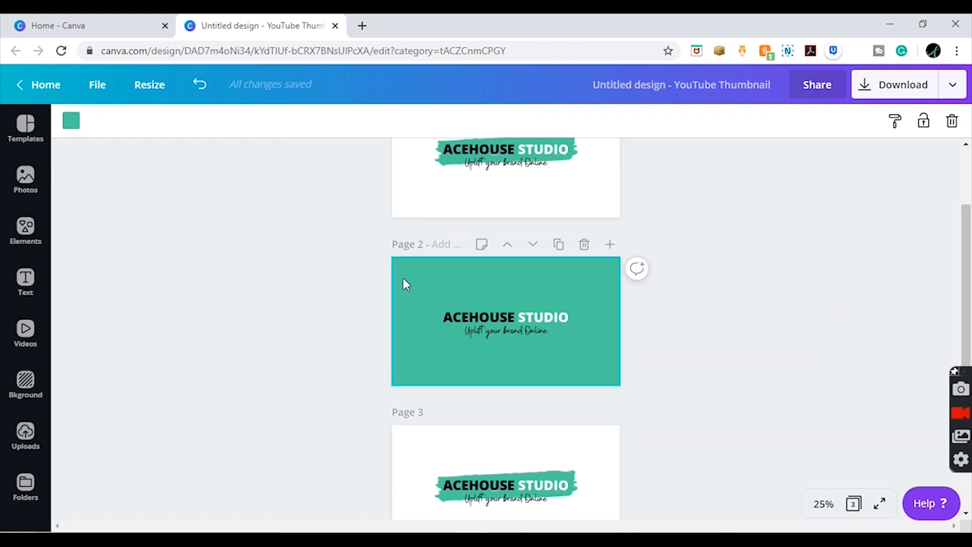
{"action": "left_click", "coordinate": [70, 122]}
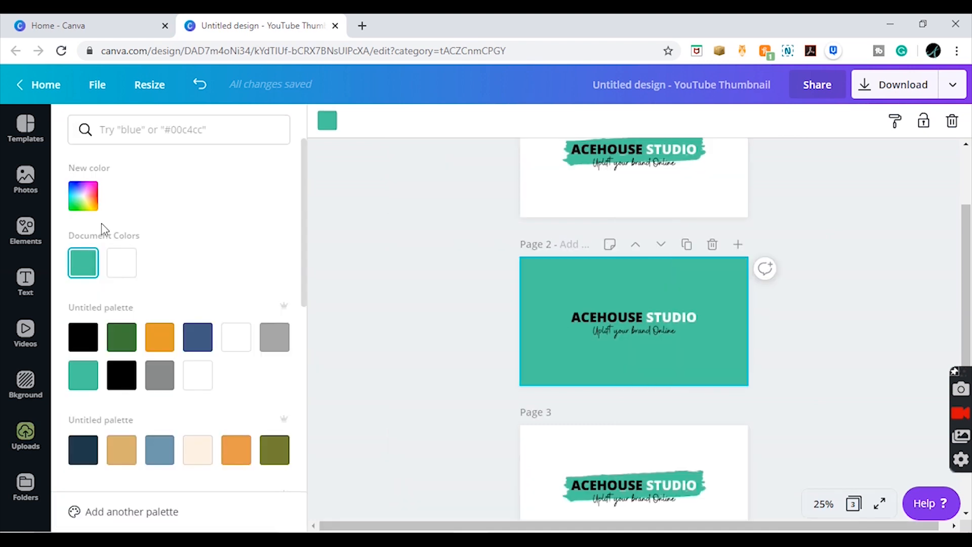
{"action": "left_click", "coordinate": [83, 195]}
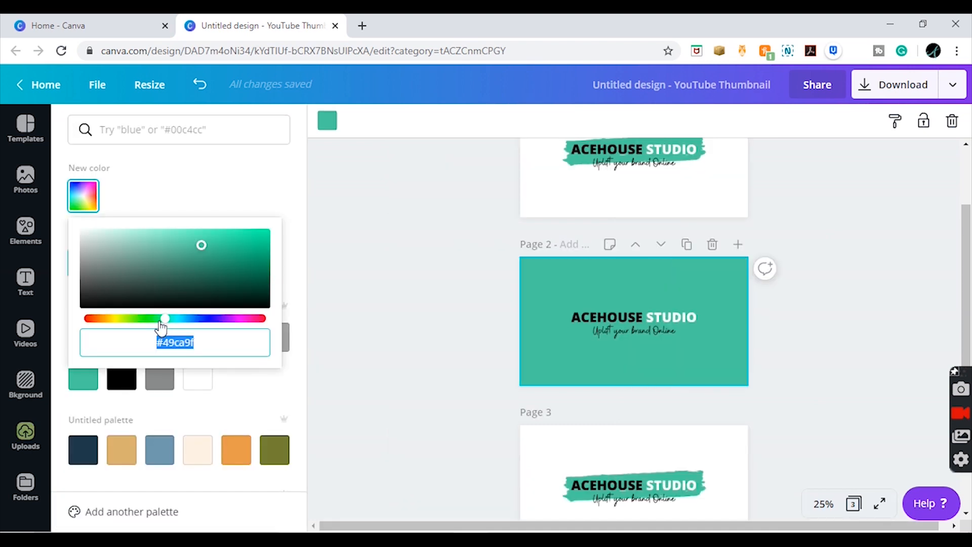
{"action": "left_click", "coordinate": [134, 240]}
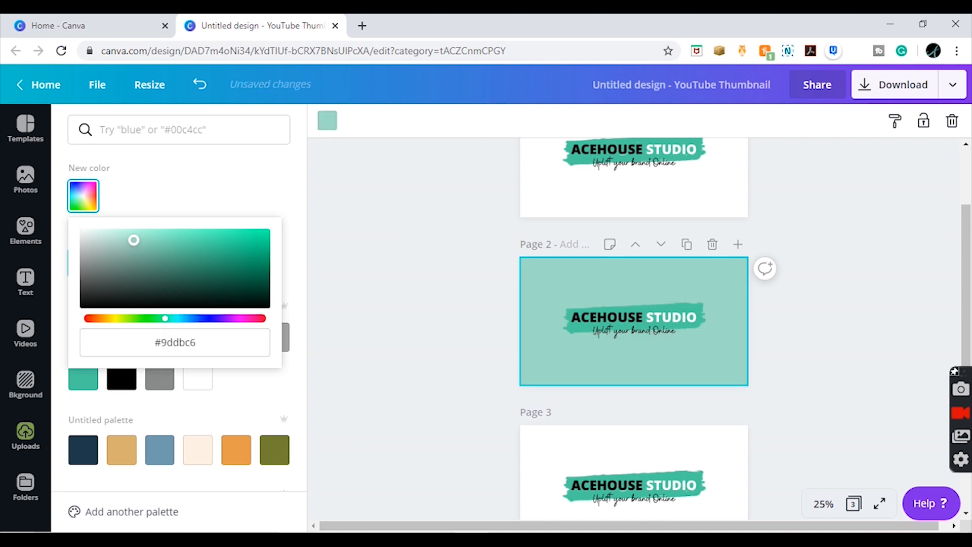
{"action": "left_click_drag", "start_coordinate": [133, 240], "coordinate": [102, 242]}
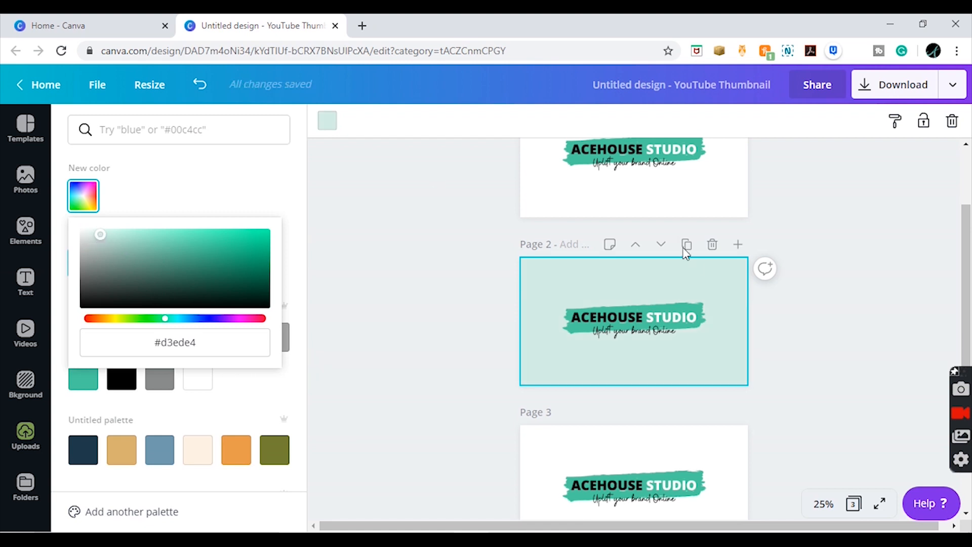
{"action": "left_click", "coordinate": [856, 263]}
- Delete the white third page and duplicate the pale mint page 2 in its place
{"action": "left_click_drag", "start_coordinate": [968, 288], "coordinate": [967, 311]}
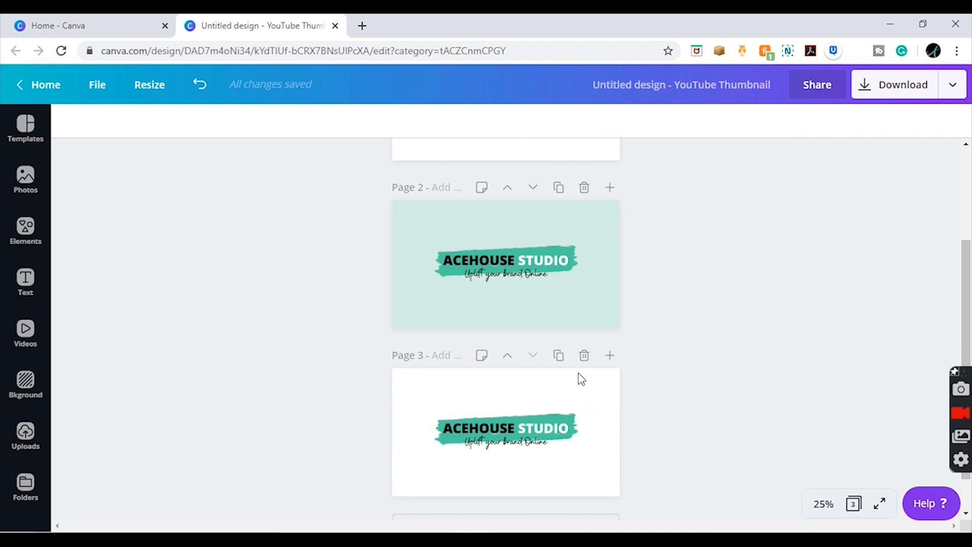
{"action": "left_click", "coordinate": [584, 357]}
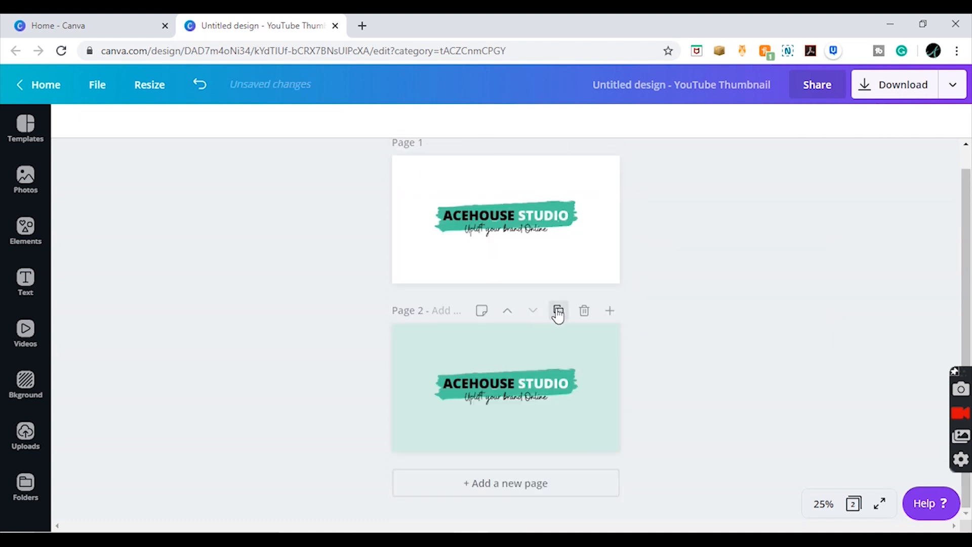
{"action": "left_click", "coordinate": [556, 311]}
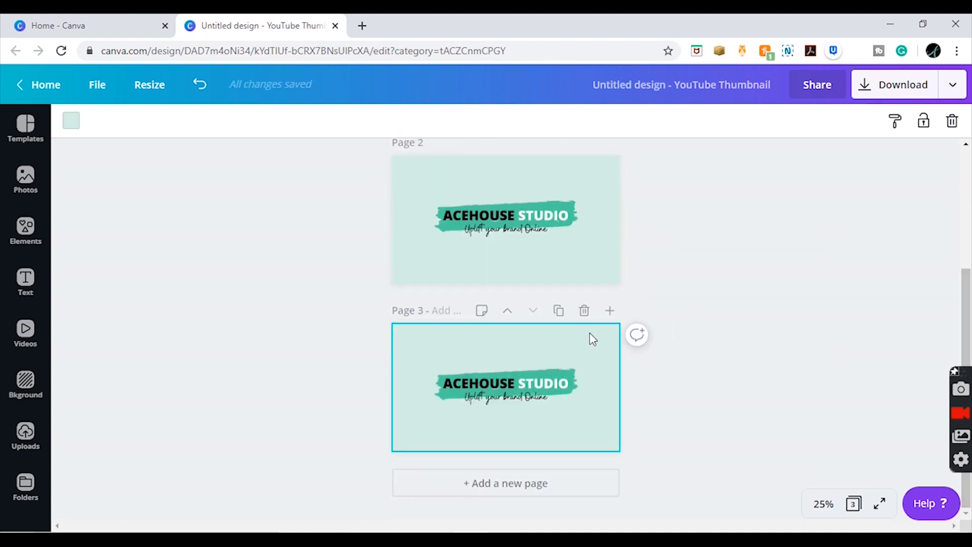
- Set page 3's background to the medium mint #9ae1c9 with a custom colour
{"action": "left_click", "coordinate": [480, 343]}
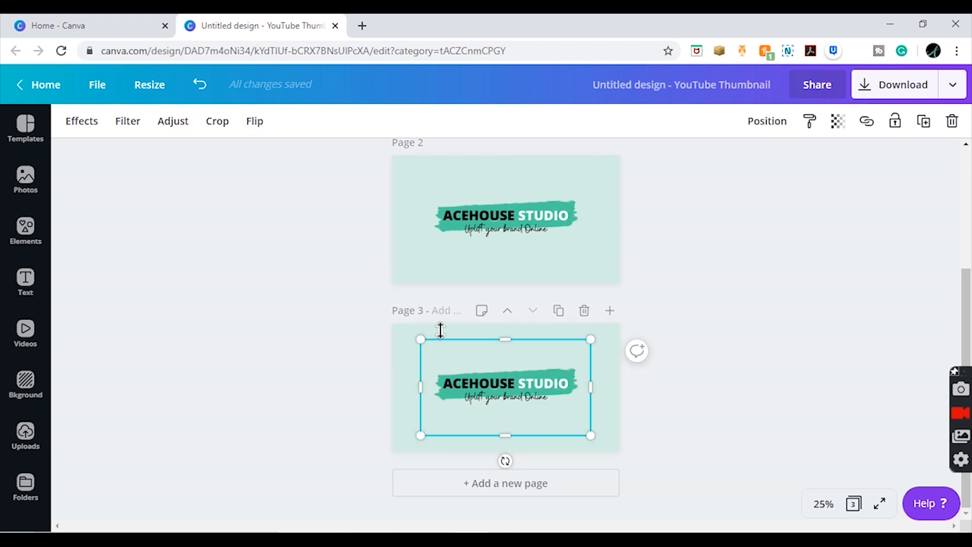
{"action": "left_click", "coordinate": [397, 338]}
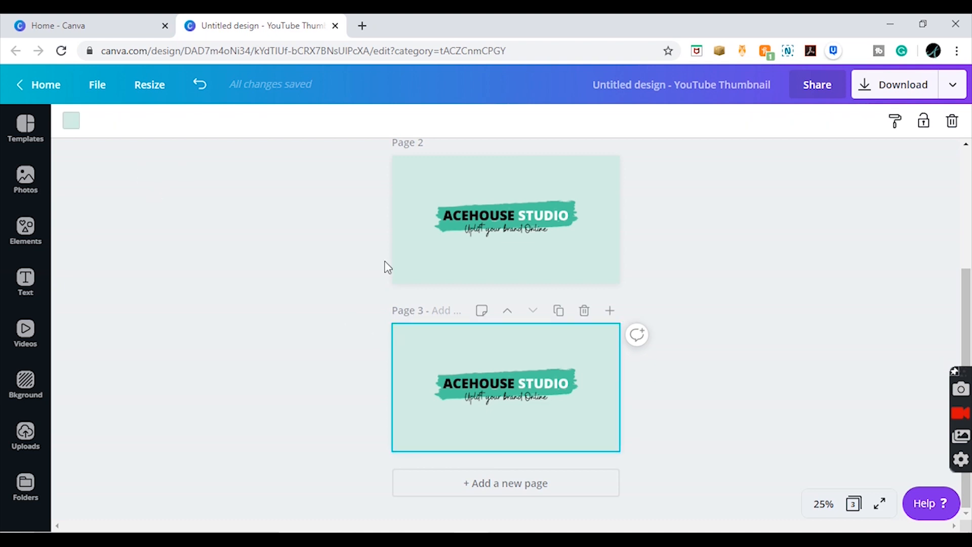
{"action": "left_click", "coordinate": [74, 124]}
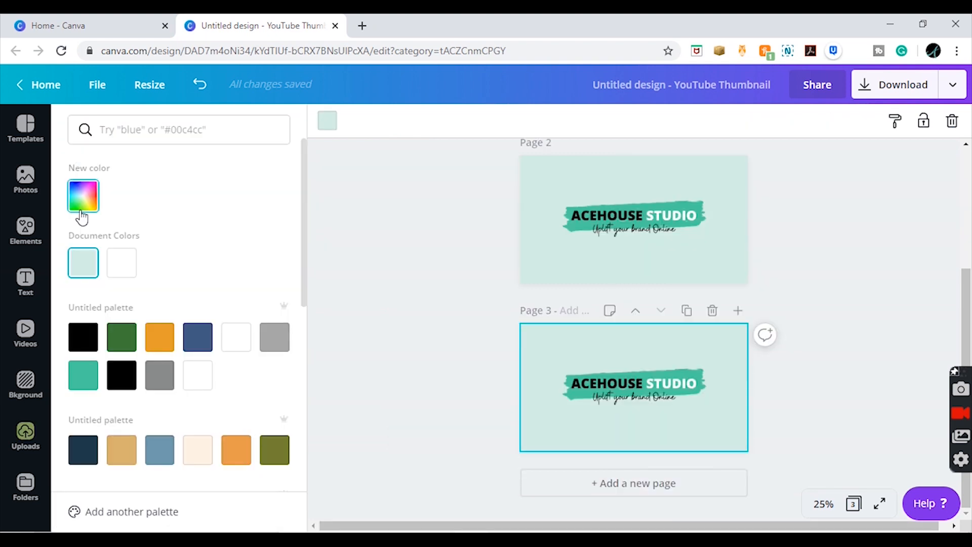
{"action": "left_click", "coordinate": [83, 195]}
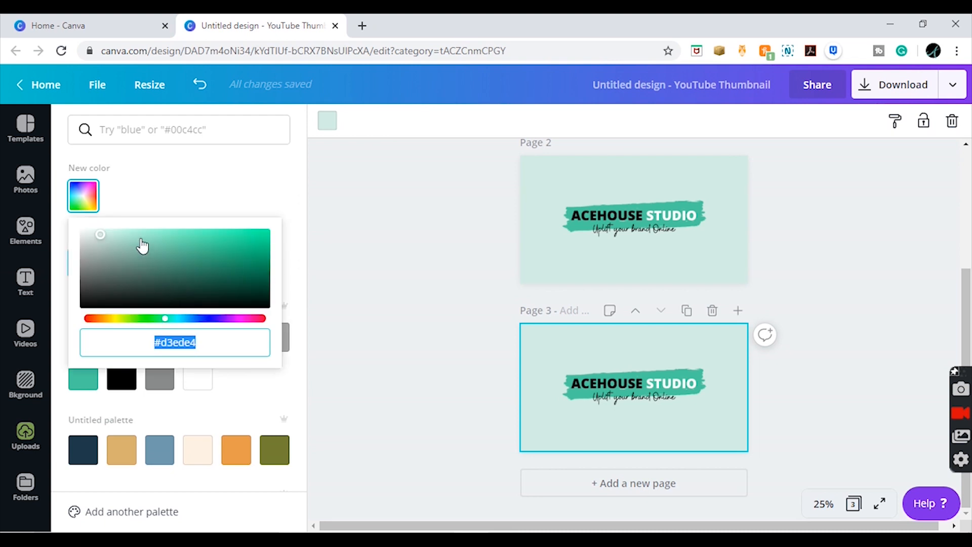
{"action": "left_click", "coordinate": [142, 240]}
{"action": "left_click", "coordinate": [586, 441]}
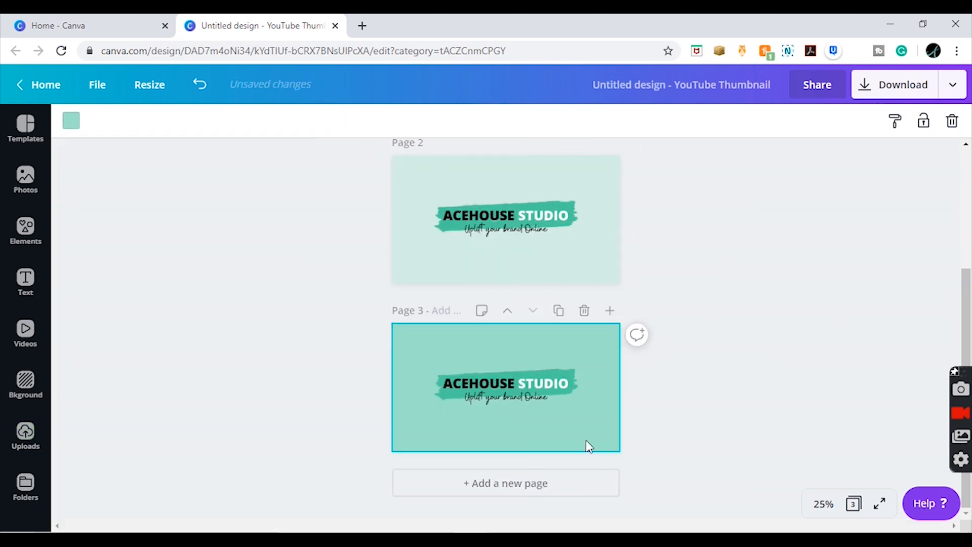
- Duplicate page 3 and undo the accidental shift of the logo on the copy
{"action": "left_click", "coordinate": [559, 312]}
{"action": "left_click", "coordinate": [480, 341]}
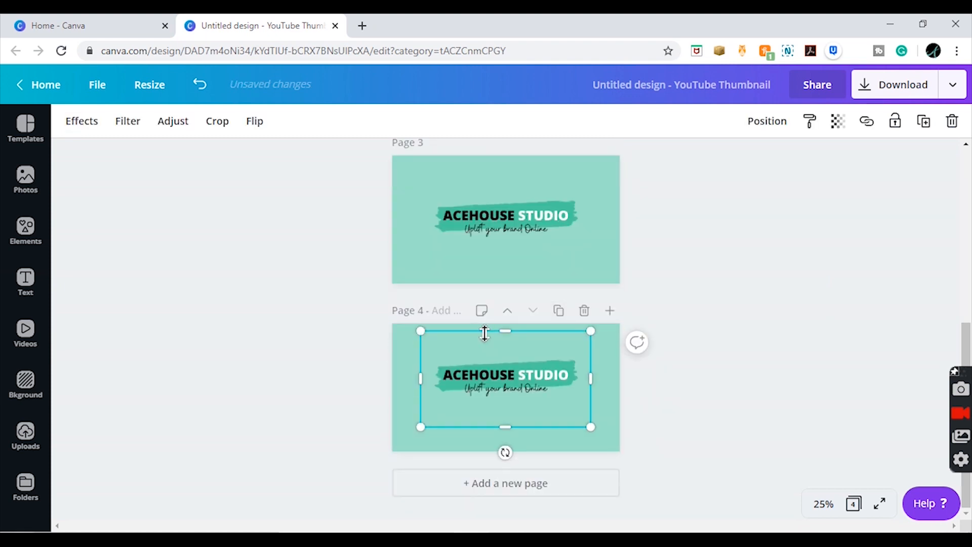
{"action": "key", "text": "ctrl+z"}
- Set page 4's background to the stronger green #6fddb8 with a custom colour
{"action": "left_click", "coordinate": [607, 343]}
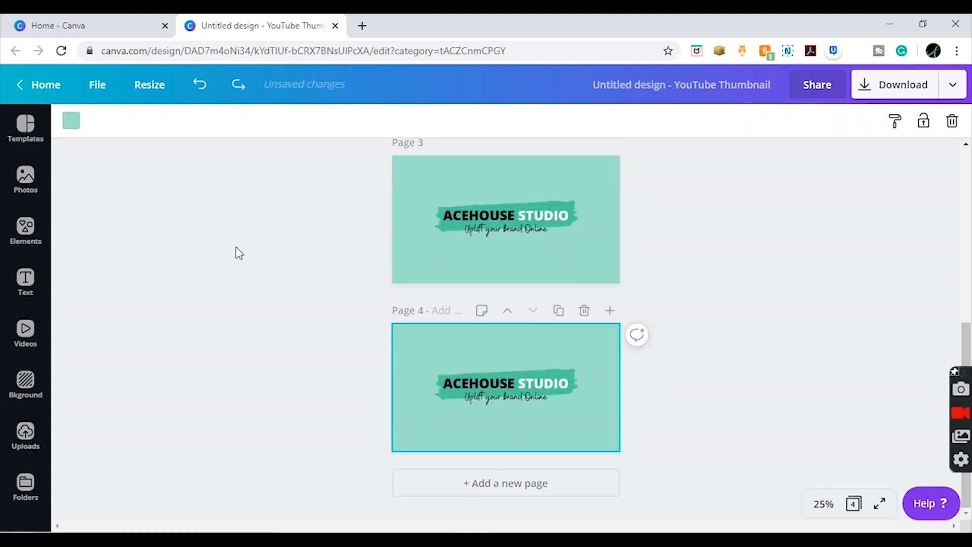
{"action": "left_click", "coordinate": [72, 121]}
{"action": "left_click", "coordinate": [86, 197]}
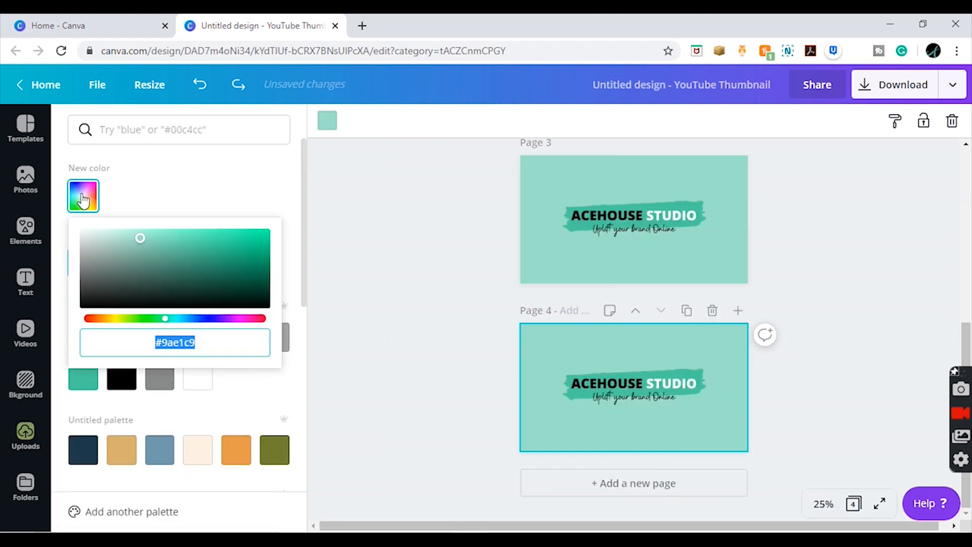
{"action": "left_click", "coordinate": [173, 241]}
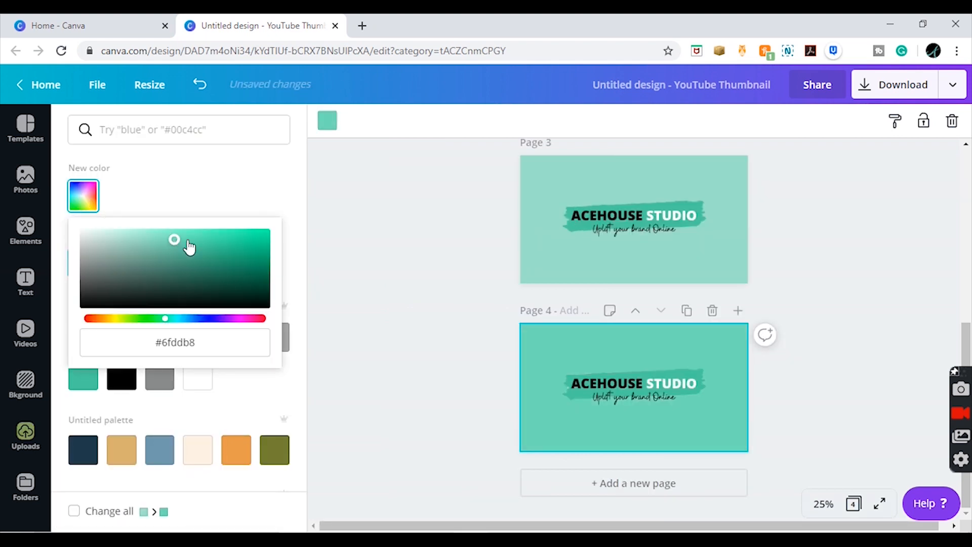
{"action": "left_click", "coordinate": [862, 216]}
- Duplicate page 4 and set page 5's background to the palette green matching the logo's brush stroke
{"action": "left_click", "coordinate": [558, 310]}
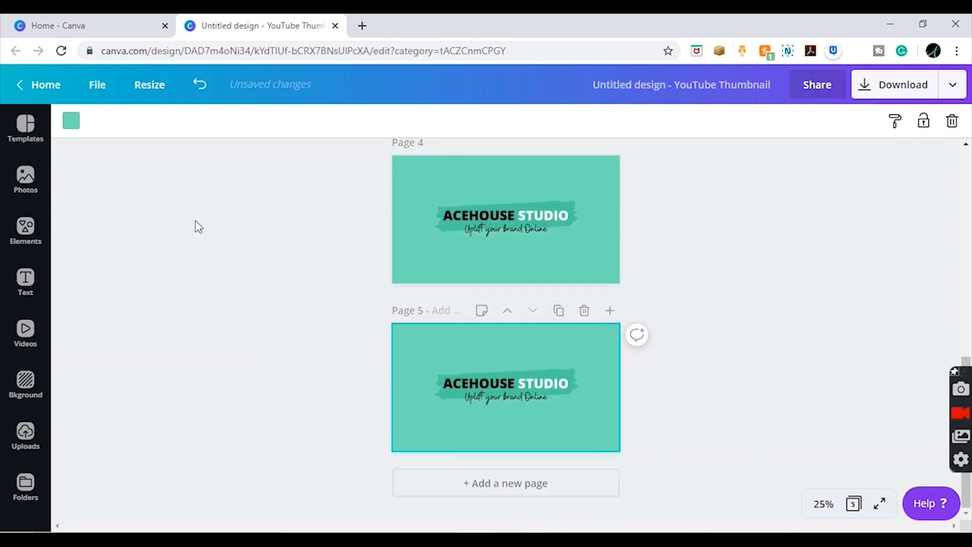
{"action": "left_click", "coordinate": [71, 122]}
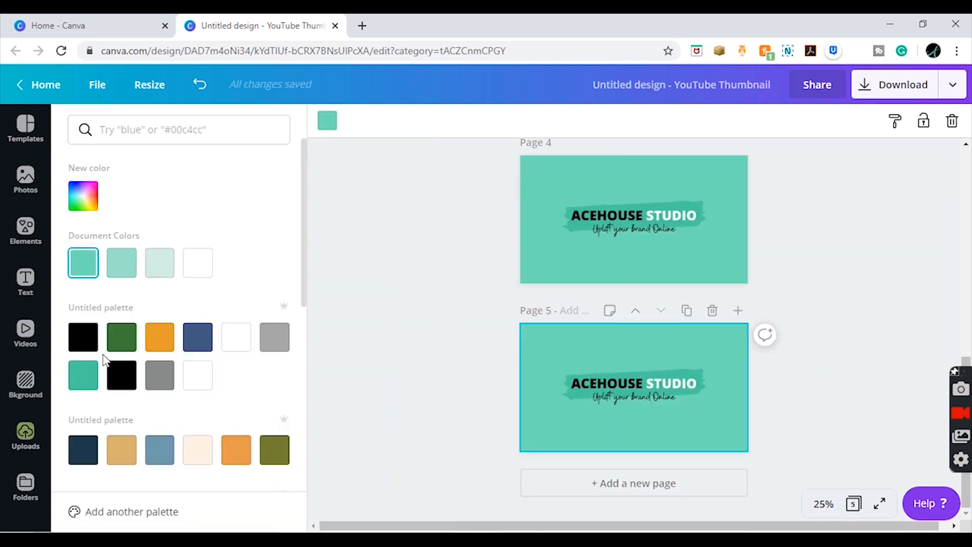
{"action": "left_click", "coordinate": [89, 386]}
{"action": "left_click", "coordinate": [863, 299]}
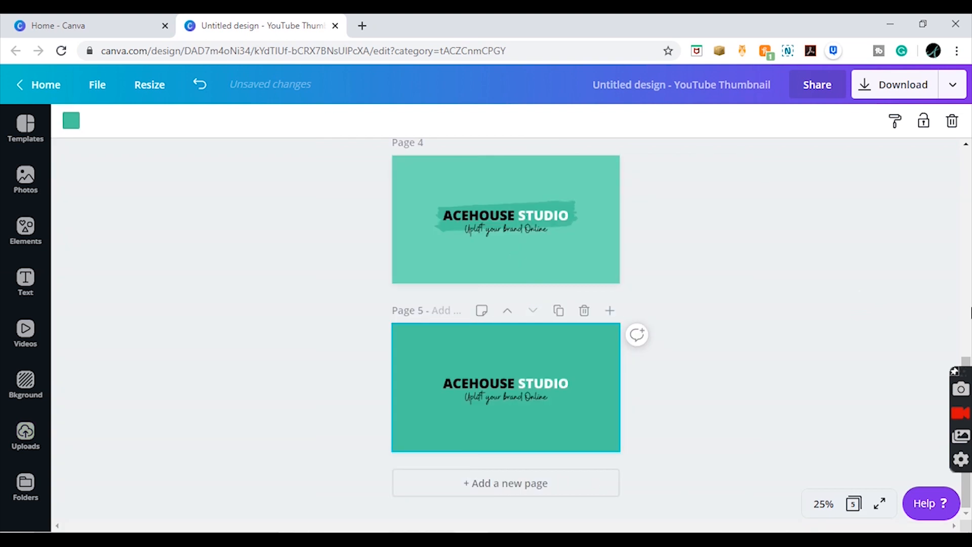
- Open the Animation publishing options, try the Pan style, and set the animation to Simple with Fast timing
{"action": "left_click_drag", "start_coordinate": [967, 360], "coordinate": [958, 110]}
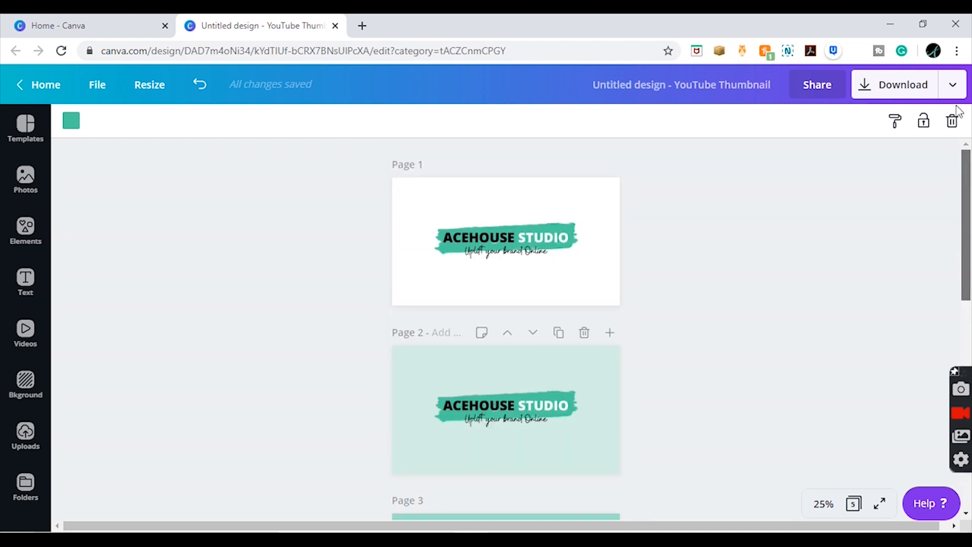
{"action": "left_click", "coordinate": [952, 83]}
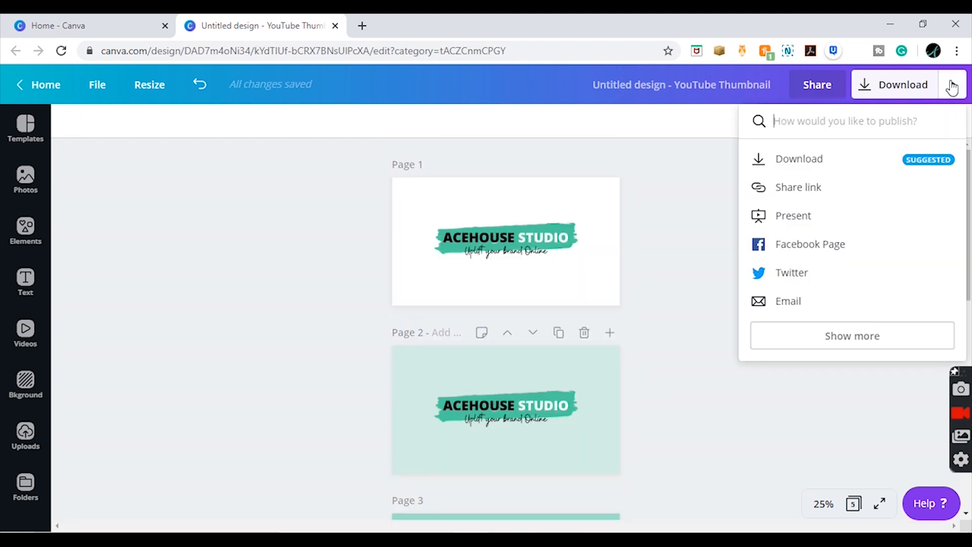
{"action": "left_click", "coordinate": [815, 334]}
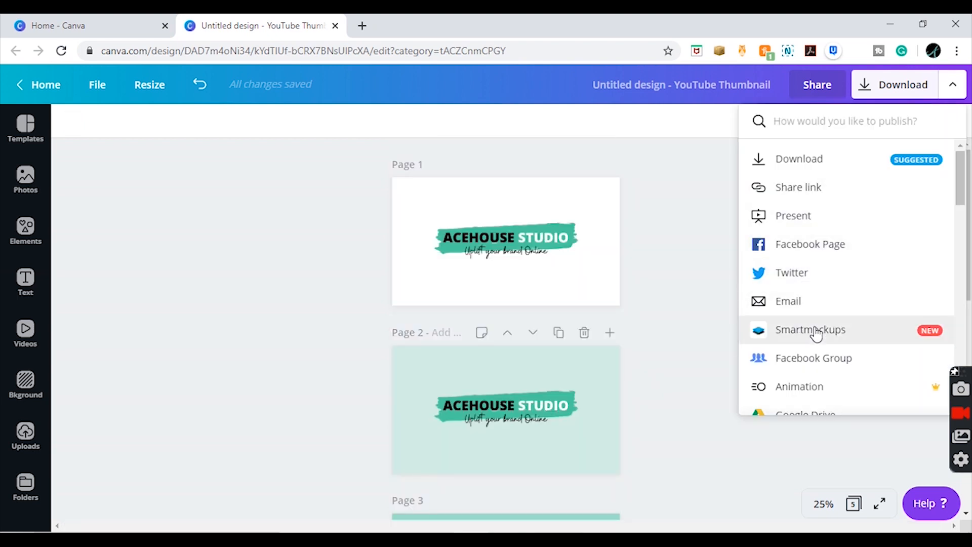
{"action": "left_click", "coordinate": [842, 395]}
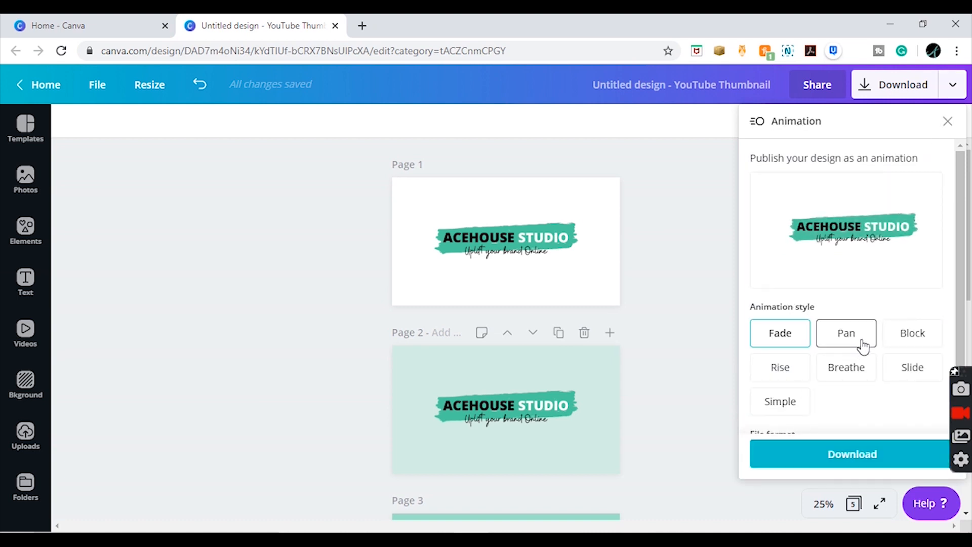
{"action": "left_click", "coordinate": [861, 346]}
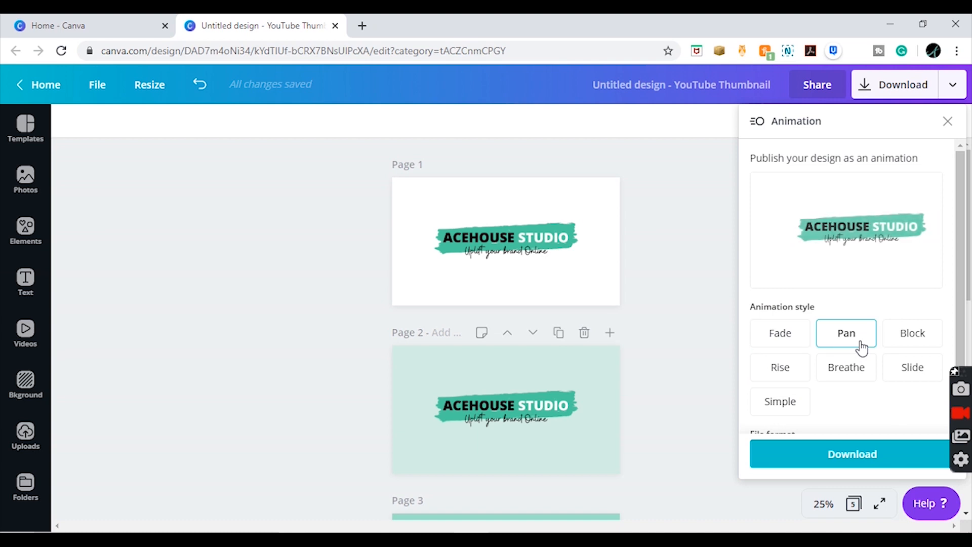
{"action": "scroll", "coordinate": [950, 353], "scroll_direction": "down", "scroll_amount": 1}
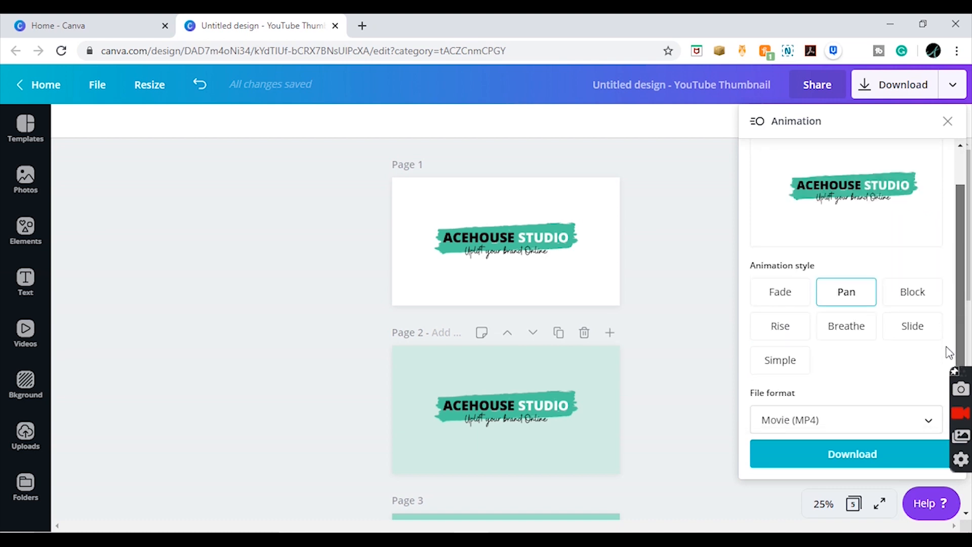
{"action": "left_click", "coordinate": [801, 364]}
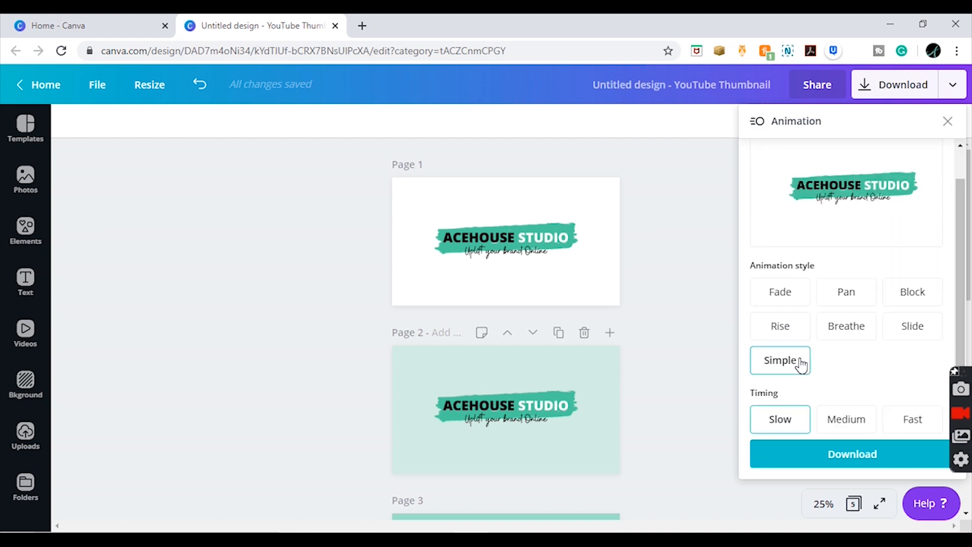
{"action": "left_click", "coordinate": [902, 420]}
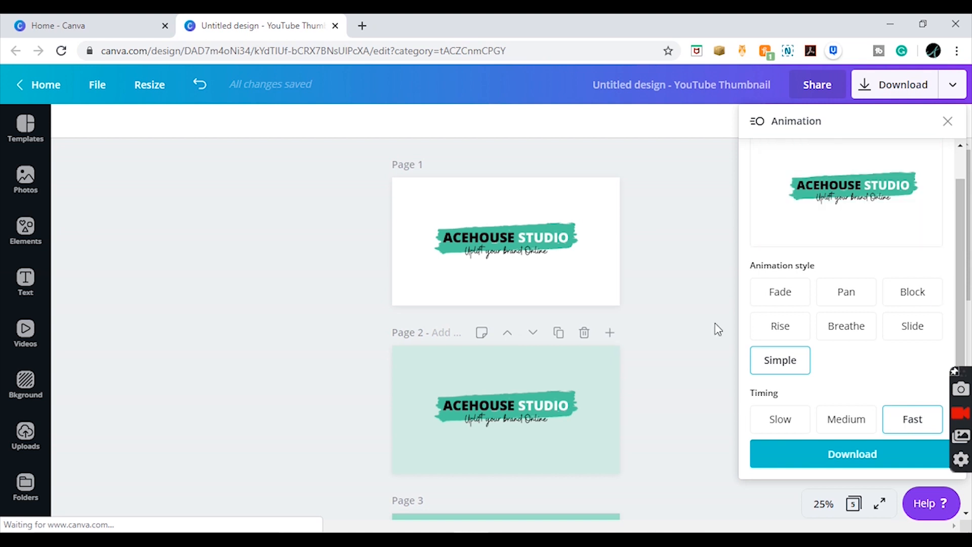
{"action": "left_click", "coordinate": [682, 195]}
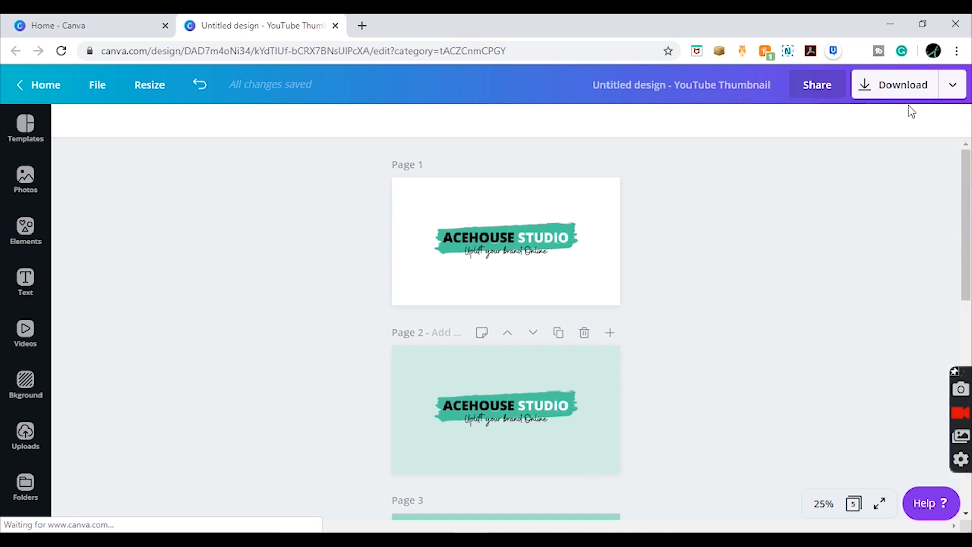
- Preview the Fade, Pan, Block, Rise, Breathe and Slide animation styles on the design, and return to Simple
{"action": "left_click", "coordinate": [957, 89]}
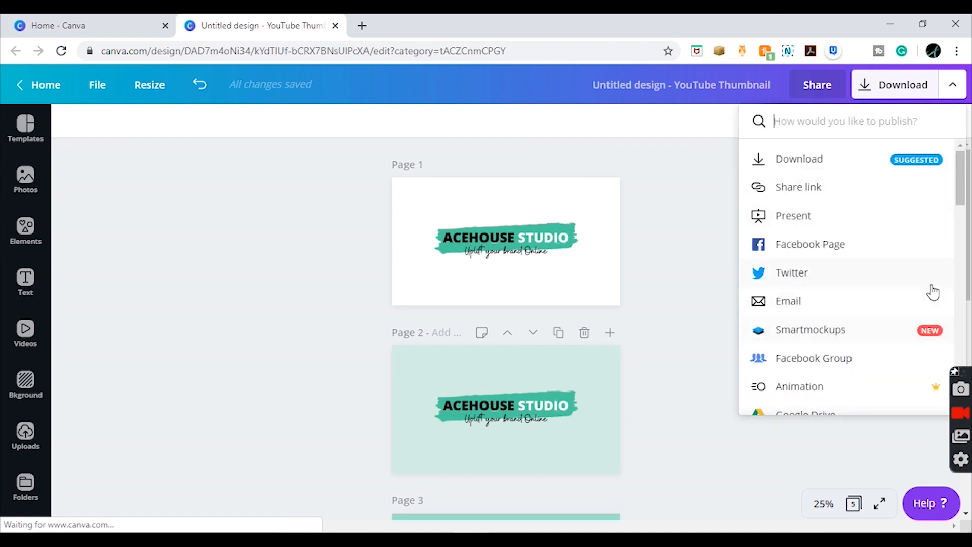
{"action": "left_click", "coordinate": [854, 394]}
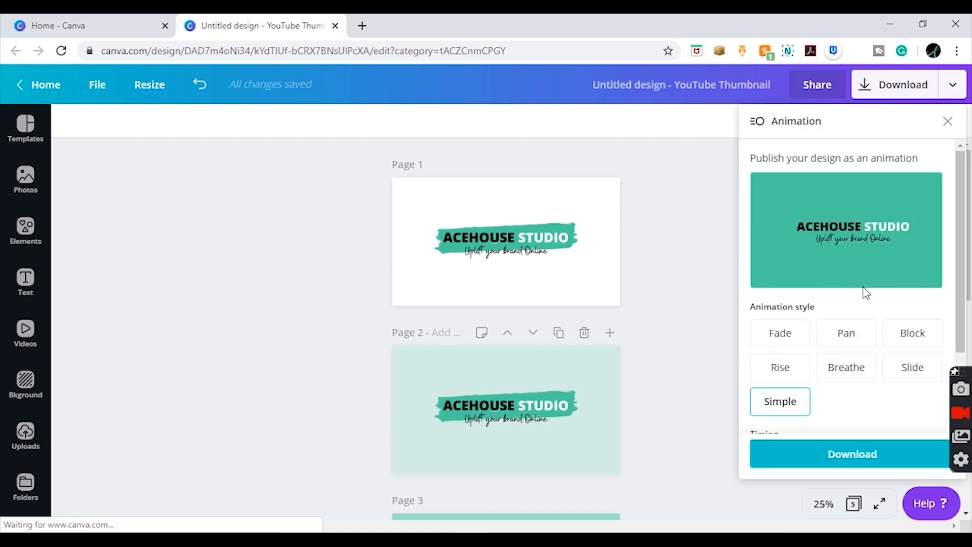
{"action": "left_click", "coordinate": [763, 342]}
{"action": "left_click", "coordinate": [838, 334]}
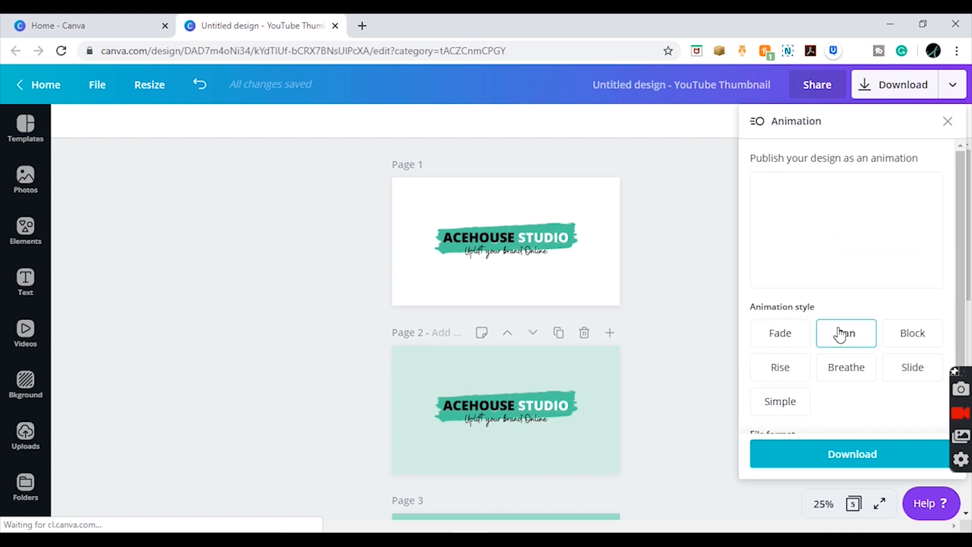
{"action": "left_click", "coordinate": [919, 334]}
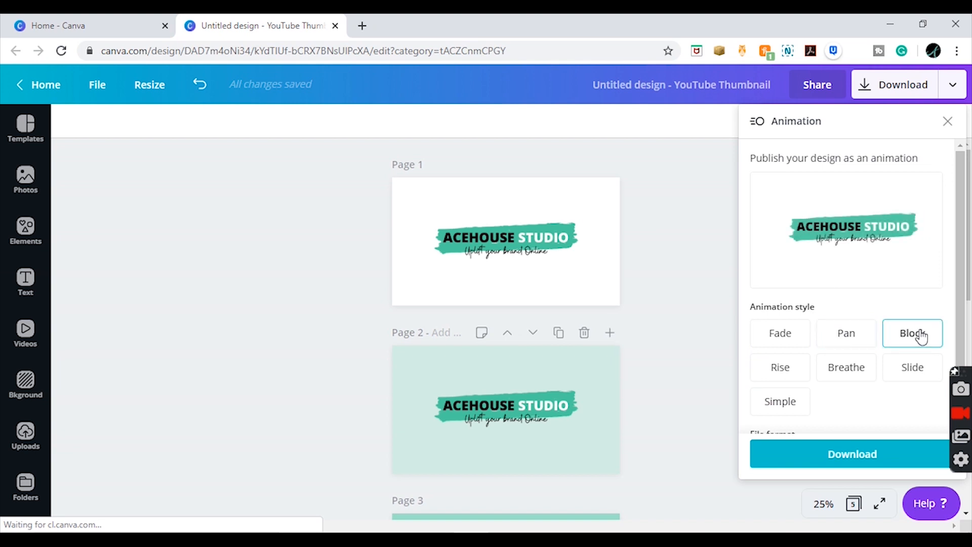
{"action": "left_click", "coordinate": [793, 380]}
{"action": "left_click", "coordinate": [835, 380]}
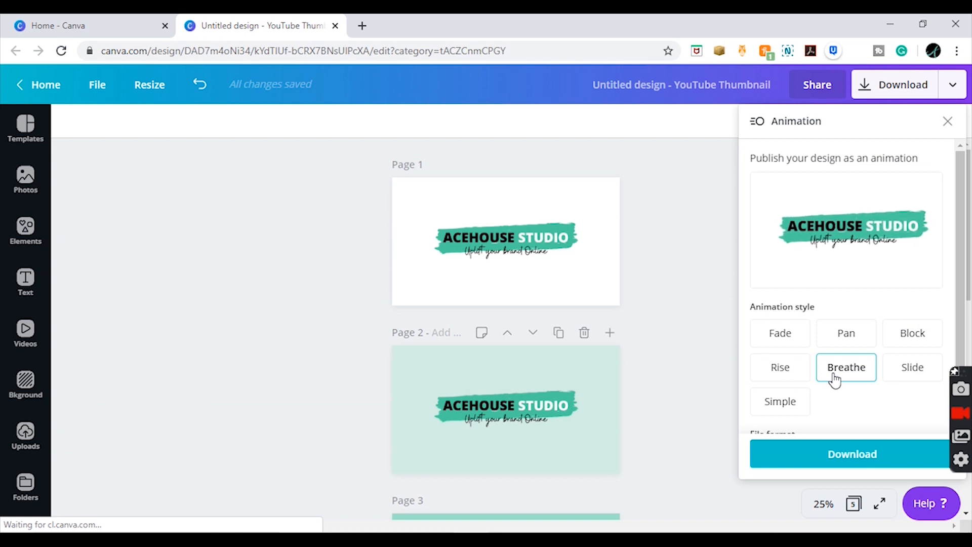
{"action": "left_click", "coordinate": [911, 379]}
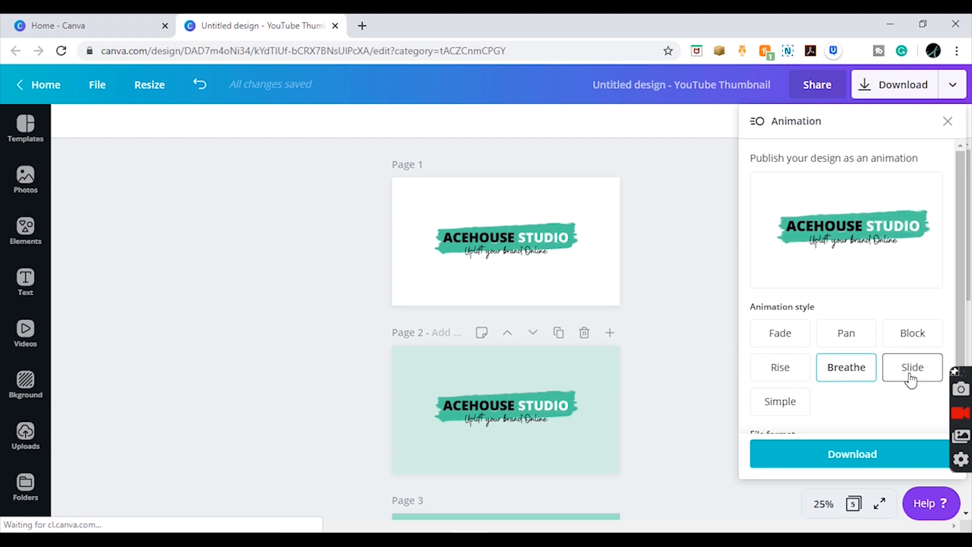
{"action": "left_click", "coordinate": [788, 411]}
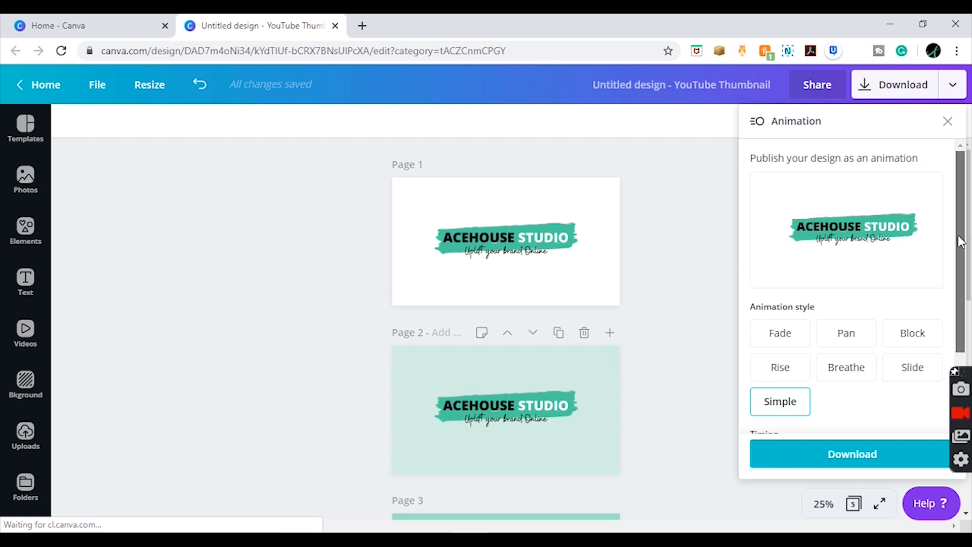
- Compare the Simple animation at Slow, Medium and Fast timing, leave it on Fast, and close the animation options
{"action": "left_click_drag", "start_coordinate": [958, 236], "coordinate": [956, 322]}
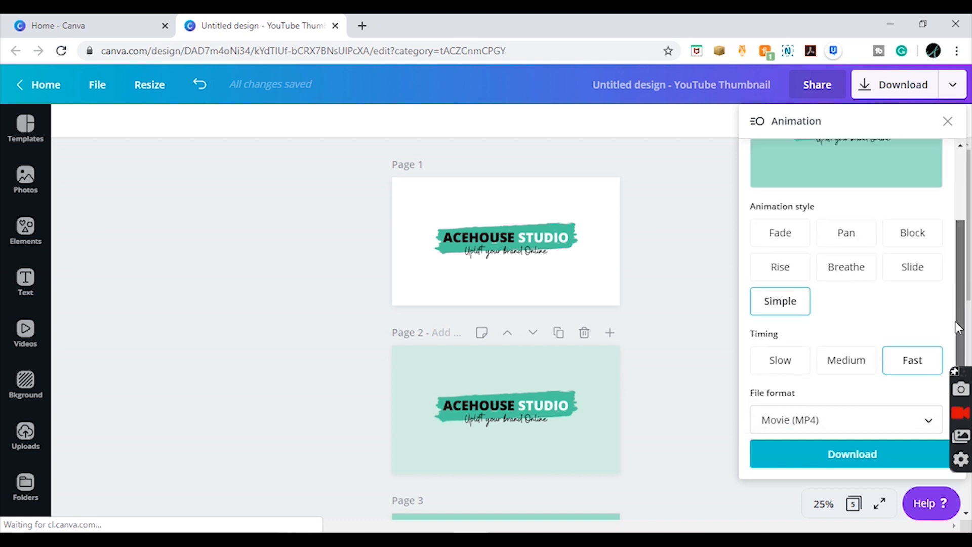
{"action": "left_click", "coordinate": [795, 369]}
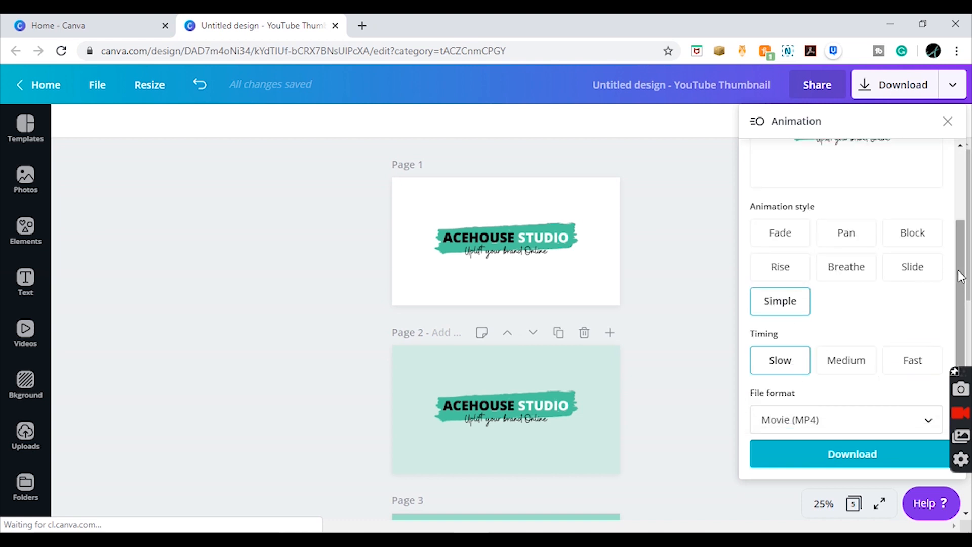
{"action": "left_click_drag", "start_coordinate": [958, 278], "coordinate": [958, 252]}
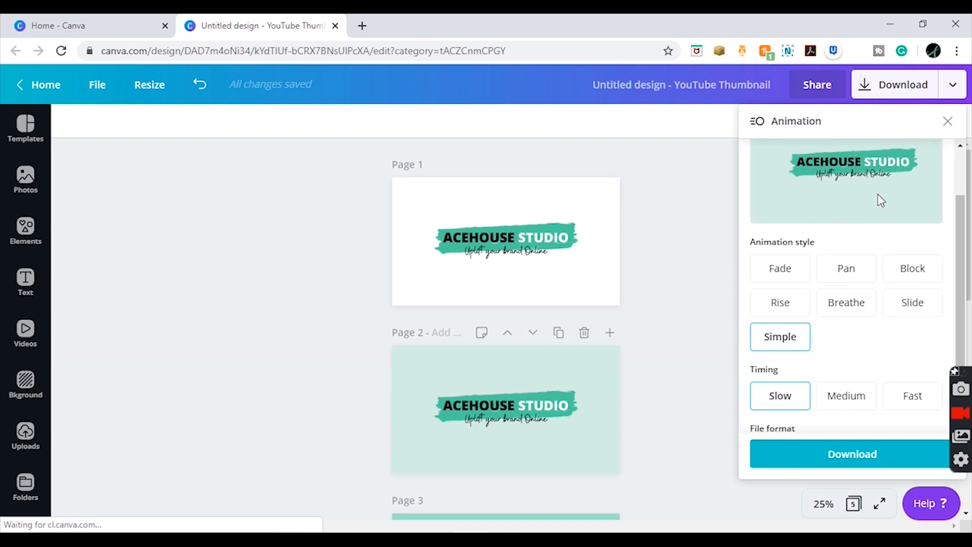
{"action": "left_click", "coordinate": [854, 411]}
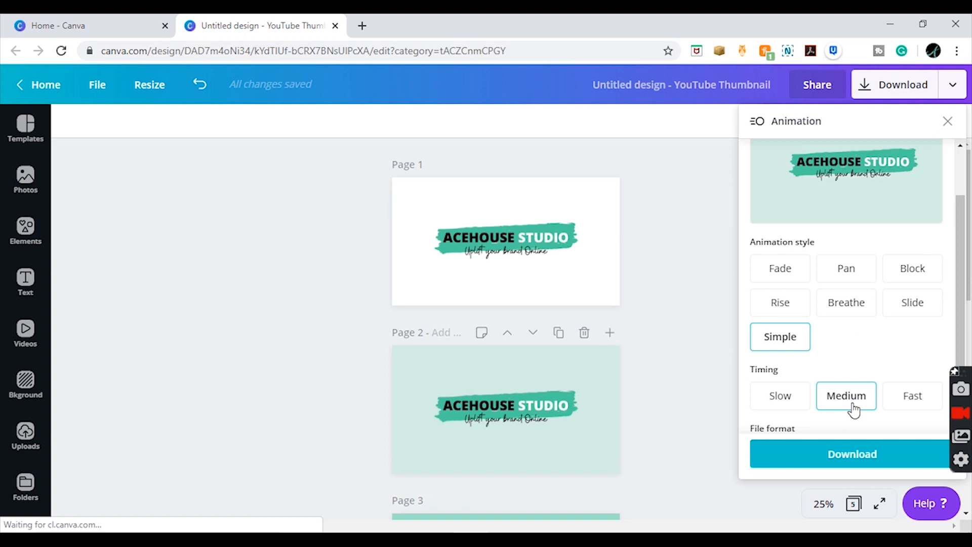
{"action": "left_click", "coordinate": [899, 404]}
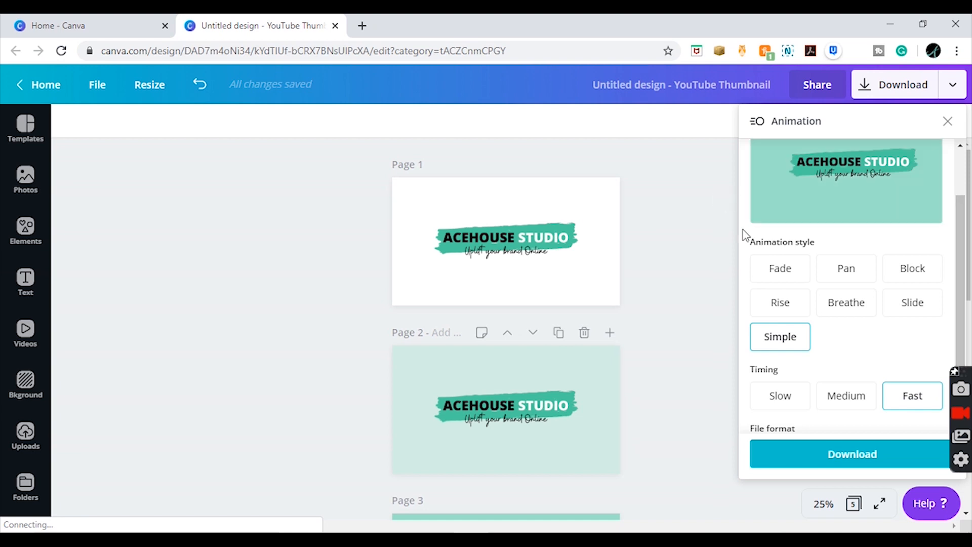
{"action": "left_click", "coordinate": [949, 122]}
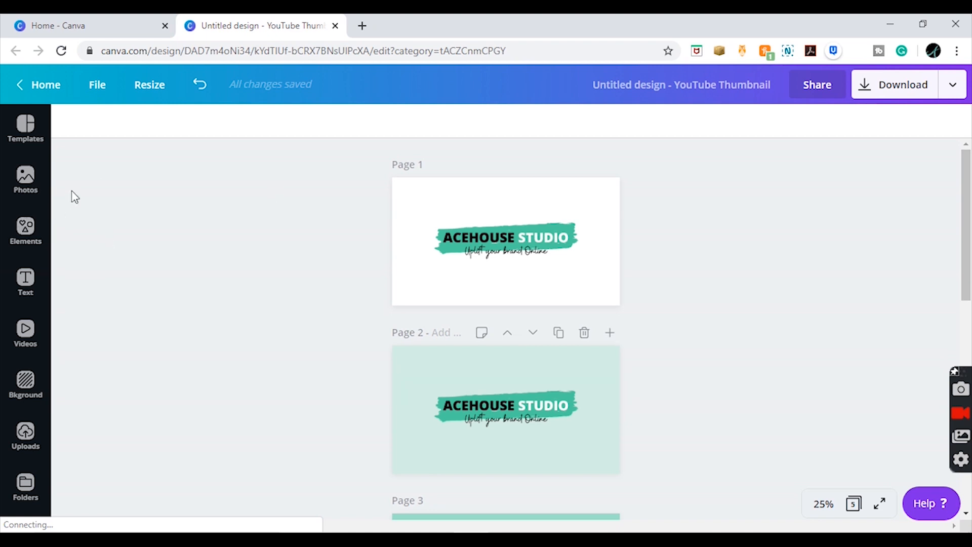
- Search the elements library for "stickers"
{"action": "left_click", "coordinate": [24, 231]}
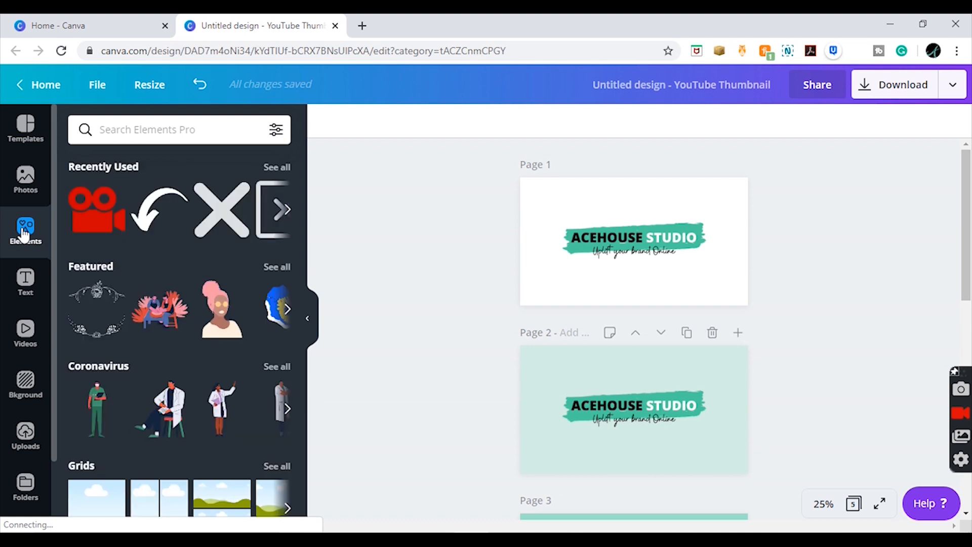
{"action": "left_click", "coordinate": [141, 131]}
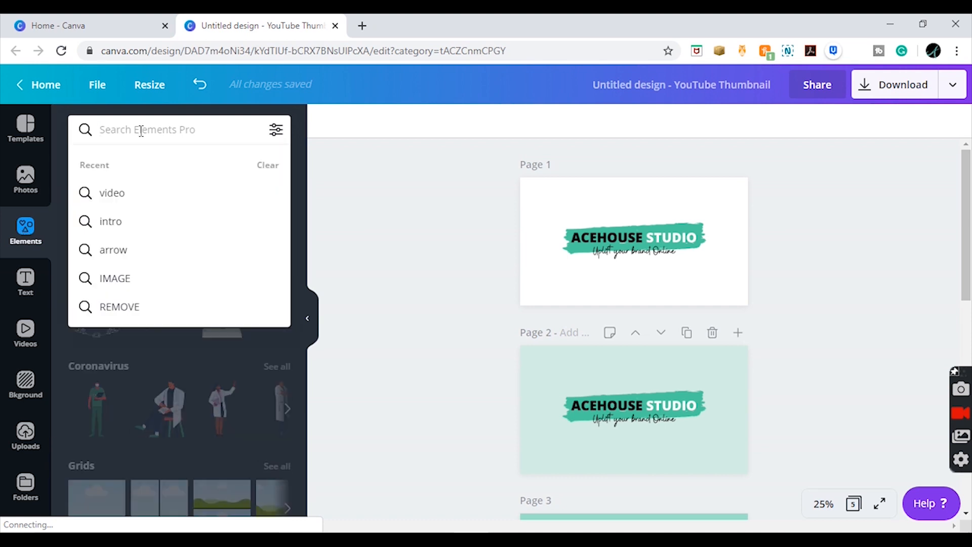
{"action": "type", "text": "stickers"}
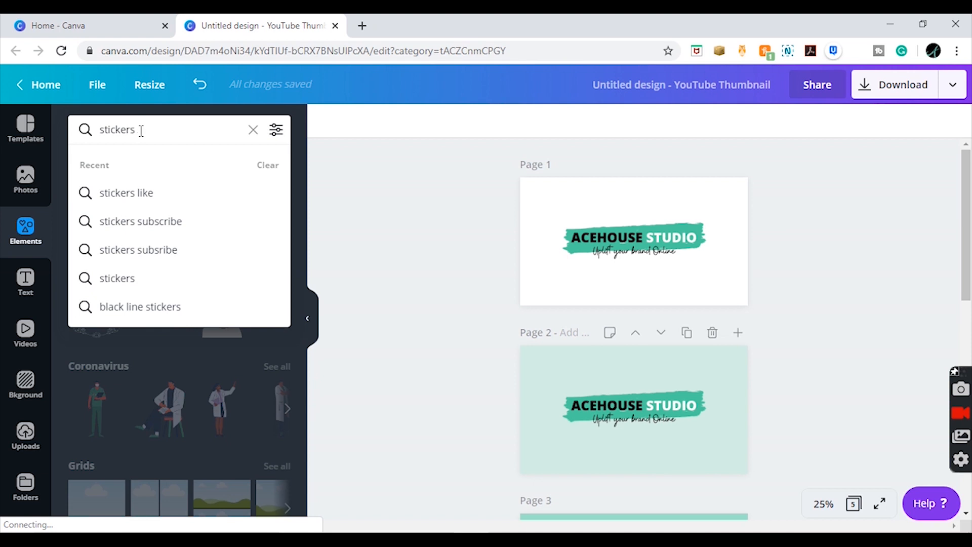
{"action": "key", "text": "Return"}
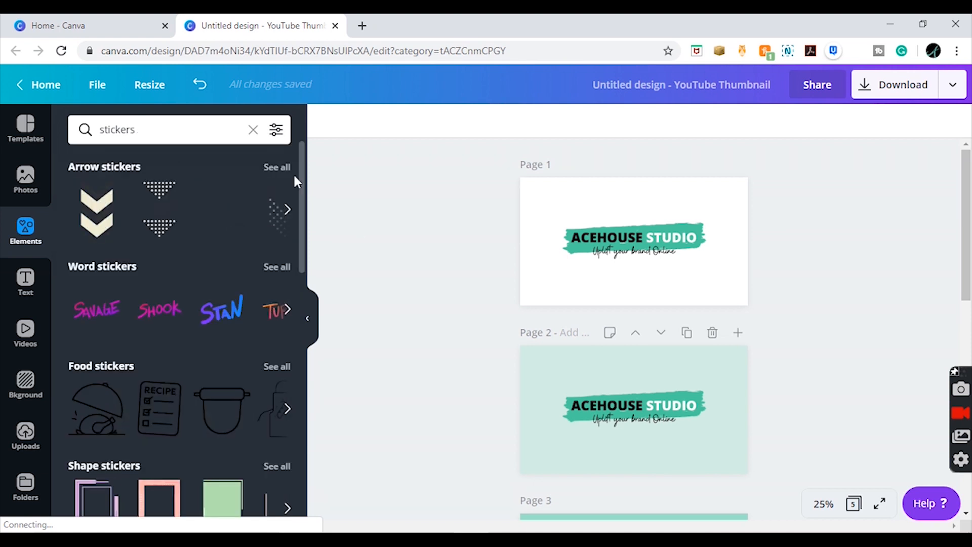
{"action": "mouse_move", "coordinate": [304, 174]}
{"action": "left_mouse_down"}
{"action": "mouse_move", "coordinate": [302, 231]}
{"action": "mouse_move", "coordinate": [299, 171]}
{"action": "left_mouse_up"}
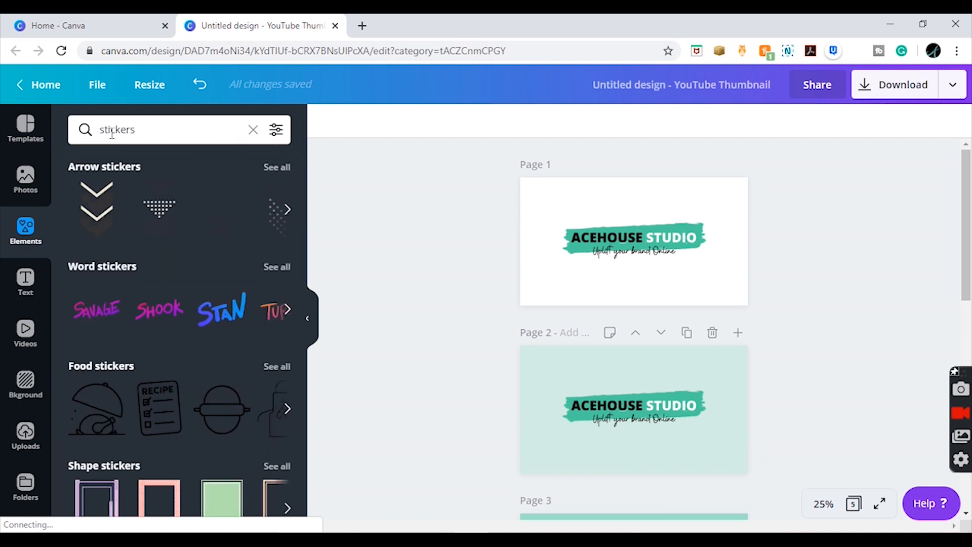
- Refine the elements search to "brush stickers" and browse the animated brush strokes
{"action": "left_click", "coordinate": [104, 129]}
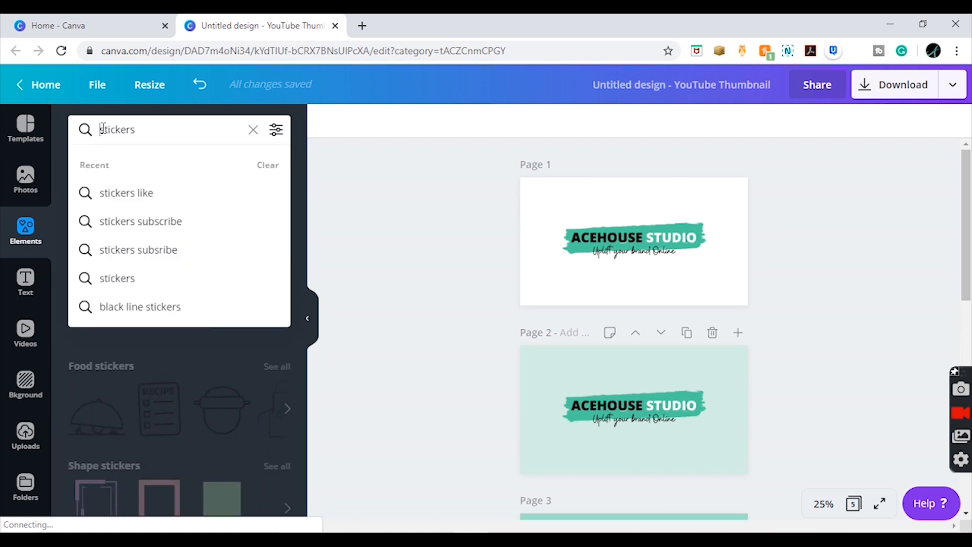
{"action": "type", "text": "irish"}
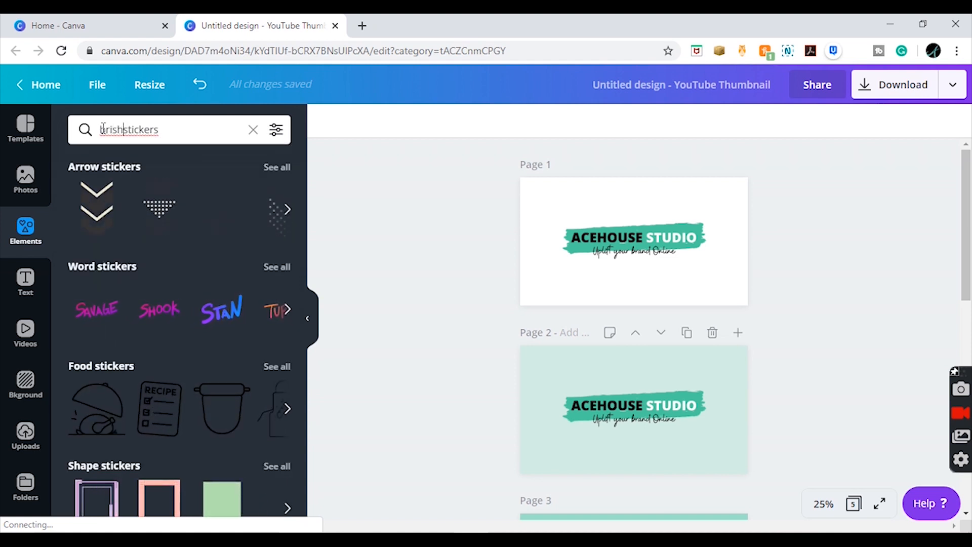
{"action": "key", "text": "BackSpace"}
{"action": "key", "text": "BackSpace"}
{"action": "key", "text": "BackSpace"}
{"action": "key", "text": "BackSpace"}
{"action": "key", "text": "BackSpace"}
{"action": "type", "text": "brush"}
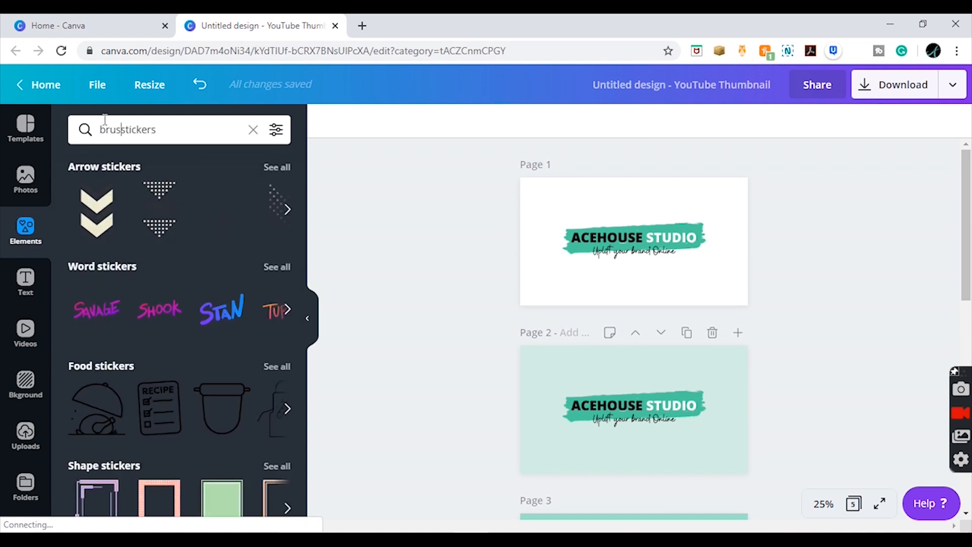
{"action": "key", "text": "Return"}
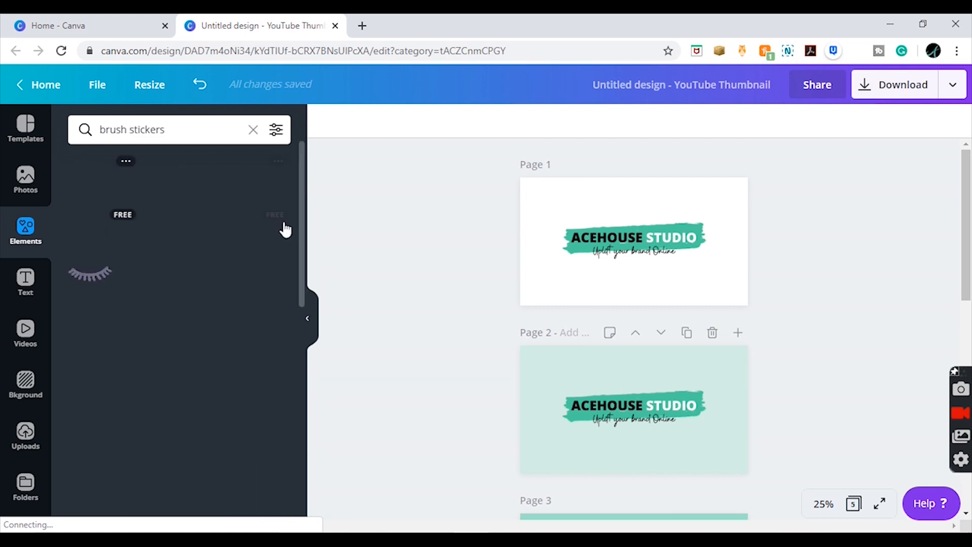
{"action": "left_click_drag", "start_coordinate": [299, 189], "coordinate": [303, 262]}
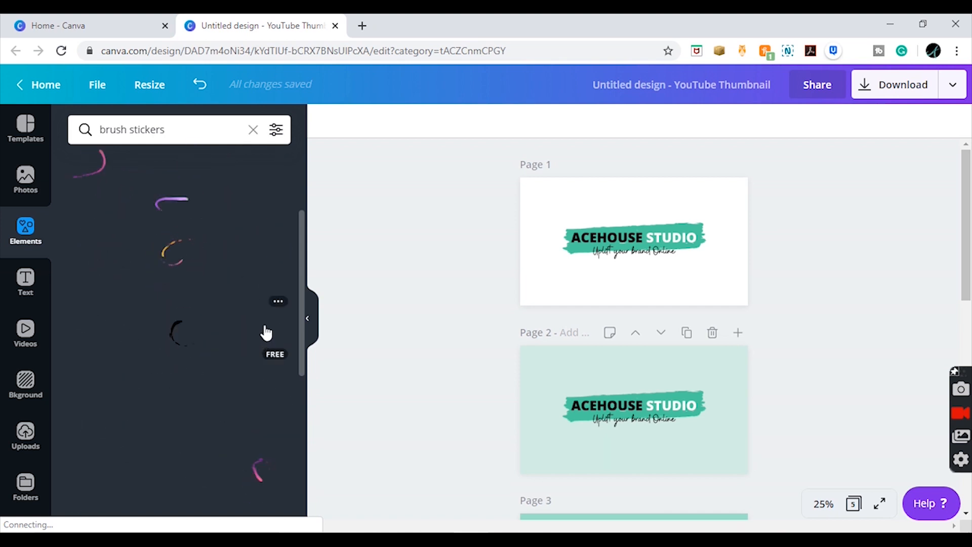
- Add the free black animated brush-stroke sticker over the Acehouse Studio logo on page 2
{"action": "left_click", "coordinate": [266, 333]}
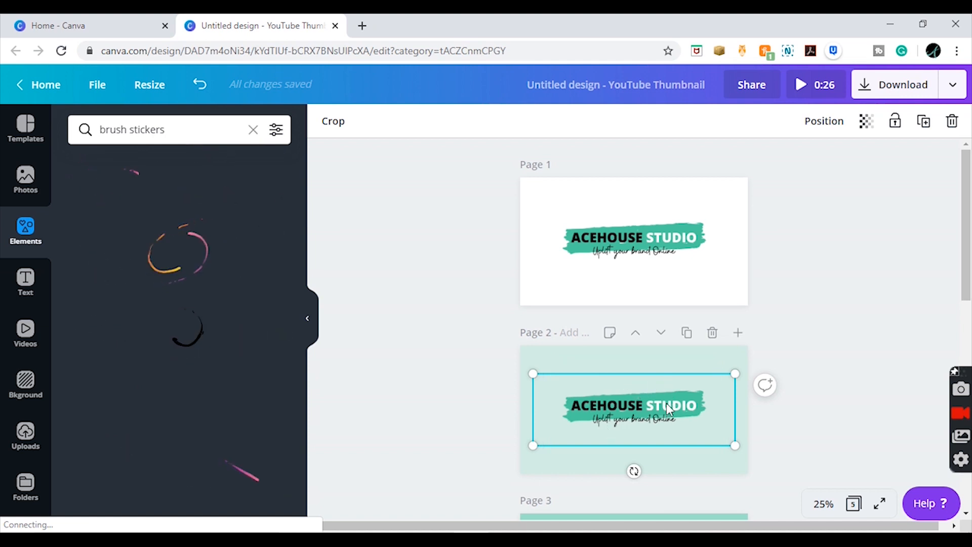
{"action": "left_click", "coordinate": [663, 365]}
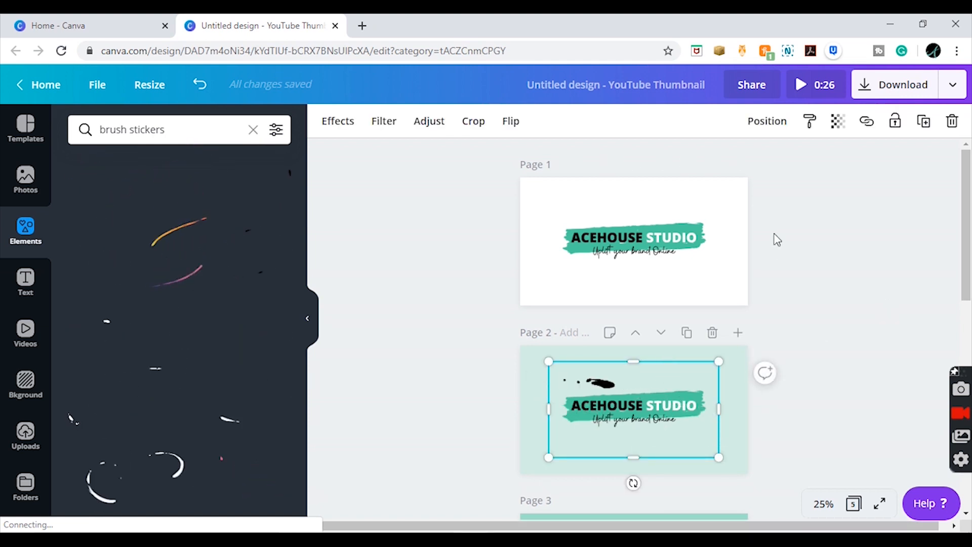
{"action": "left_click", "coordinate": [809, 211]}
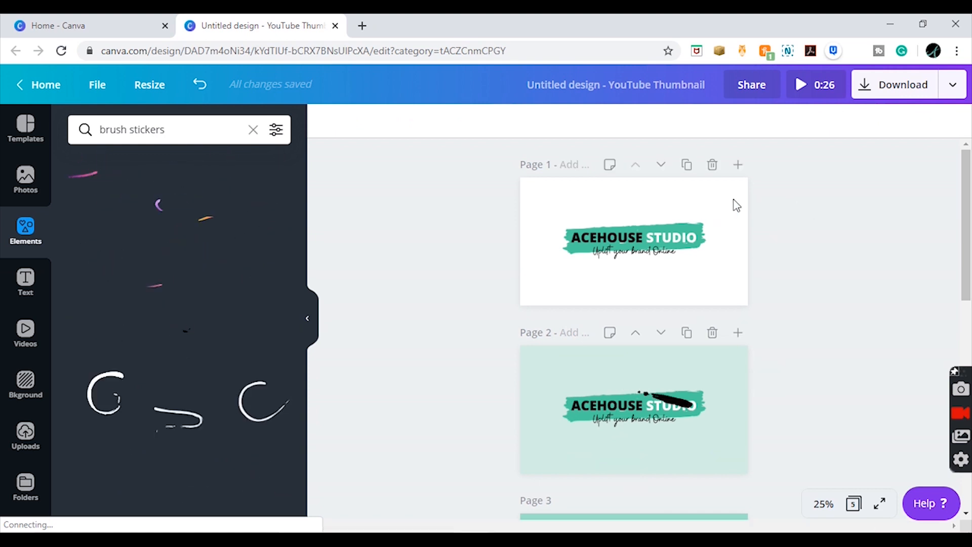
{"action": "left_click", "coordinate": [736, 205]}
{"action": "key", "text": "ctrl+z"}
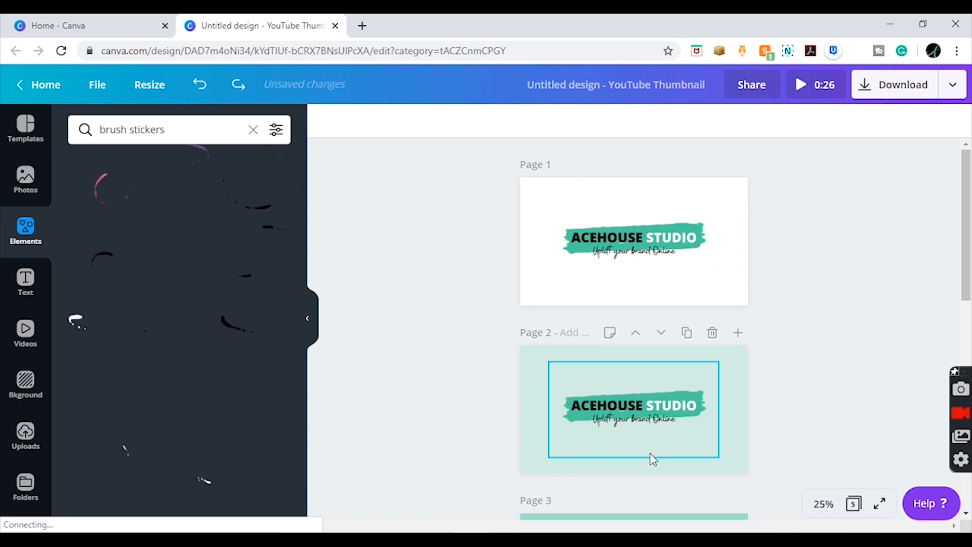
{"action": "left_click_drag", "start_coordinate": [650, 426], "coordinate": [654, 406]}
{"action": "key", "text": "ctrl+z"}
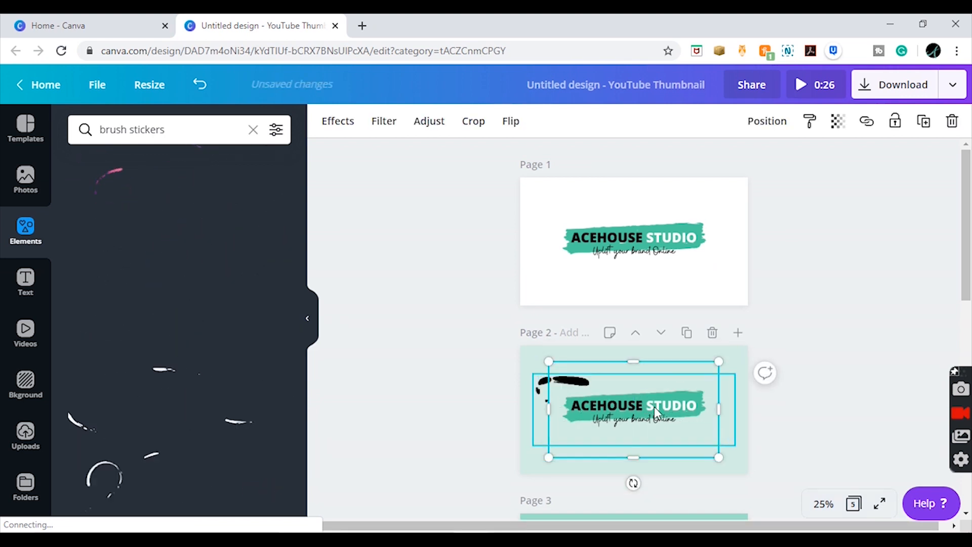
{"action": "left_click", "coordinate": [659, 368]}
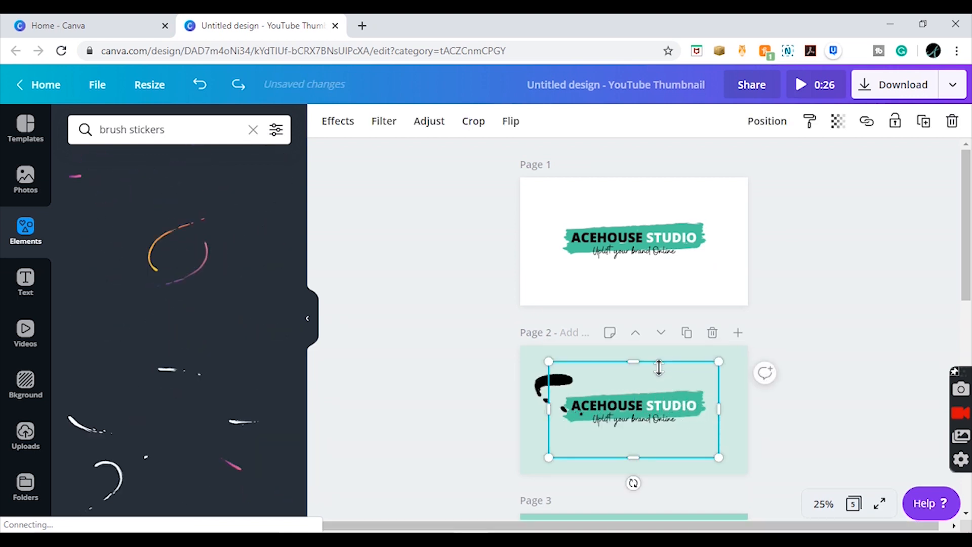
{"action": "left_click", "coordinate": [728, 217]}
{"action": "key", "text": "ctrl+v"}
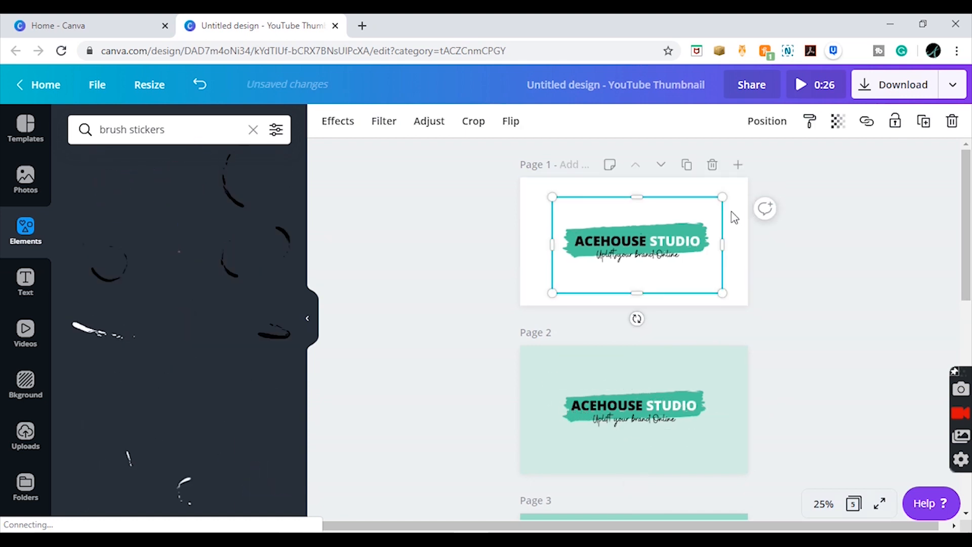
{"action": "key", "text": "ctrl+z"}
- Copy the black brush sticker from page 2 onto page 1, over the logo
{"action": "left_click", "coordinate": [632, 388]}
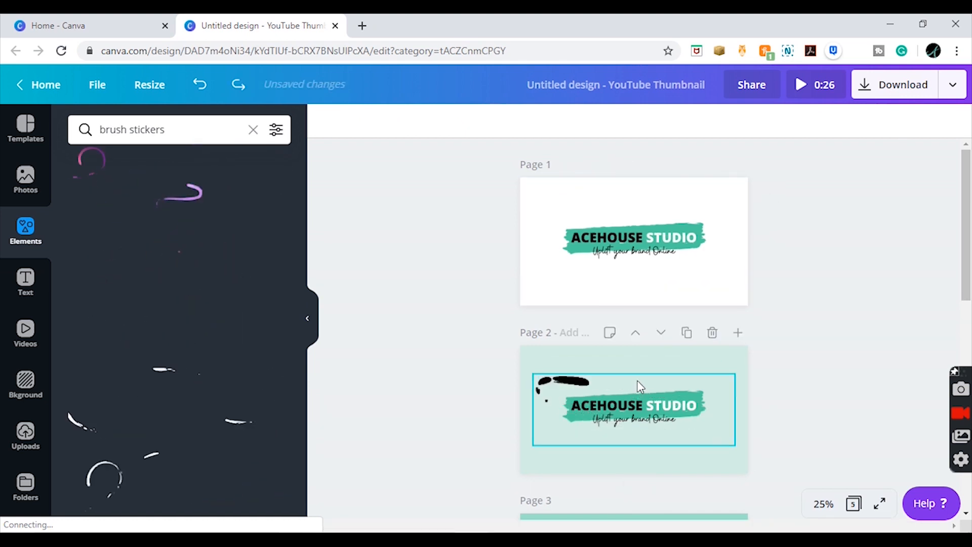
{"action": "mouse_move", "coordinate": [638, 385]}
{"action": "left_mouse_down"}
{"action": "mouse_move", "coordinate": [717, 353]}
{"action": "mouse_move", "coordinate": [722, 360]}
{"action": "left_mouse_up"}
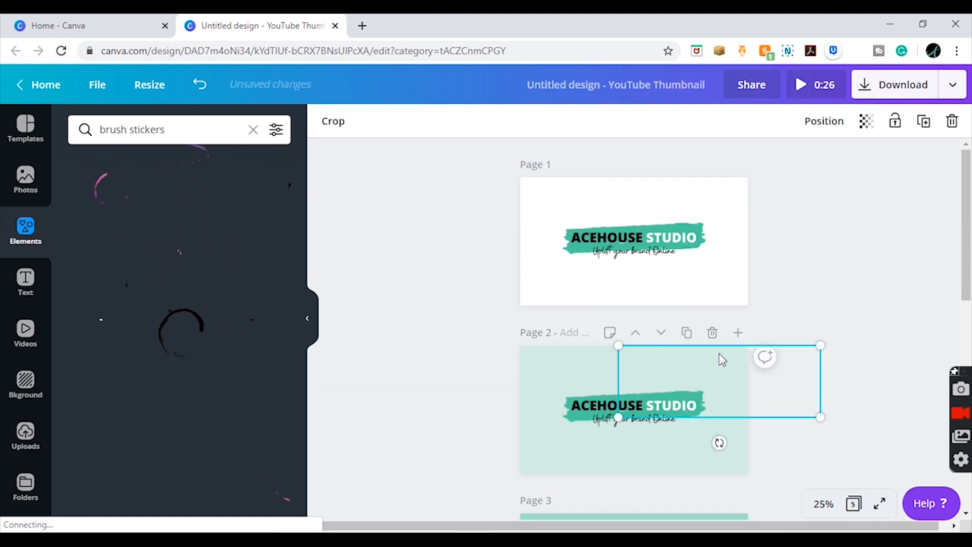
{"action": "key", "text": "ctrl+z"}
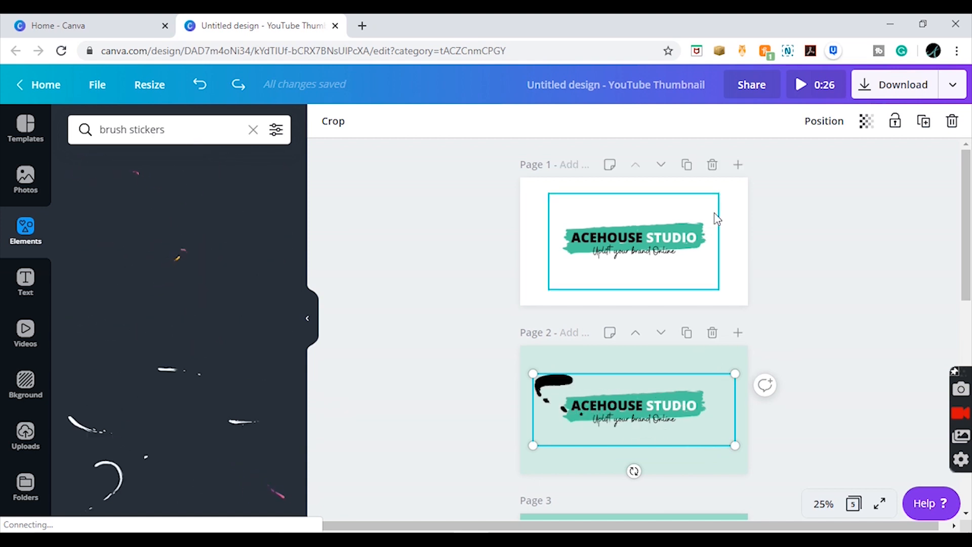
{"action": "left_click", "coordinate": [732, 209]}
{"action": "key", "text": "ctrl+v"}
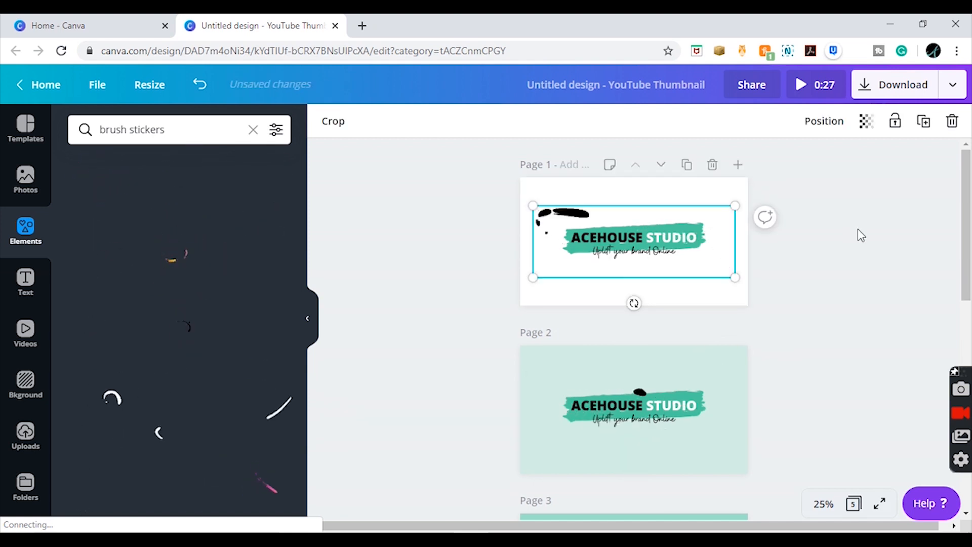
- Paste the black brush sticker over the logo on pages 3 and 4
{"action": "left_click", "coordinate": [873, 252]}
{"action": "scroll", "coordinate": [968, 213], "scroll_direction": "down", "scroll_amount": 5}
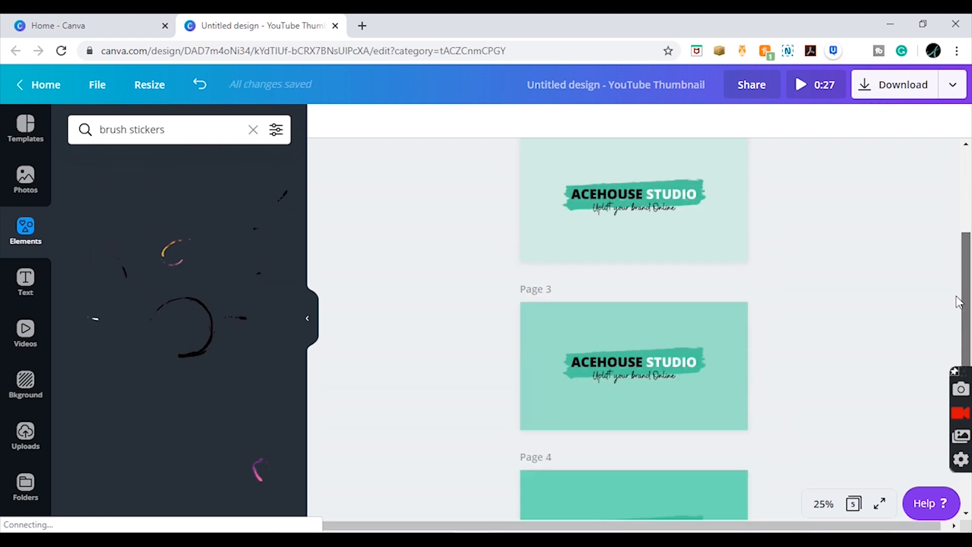
{"action": "left_click", "coordinate": [739, 287]}
{"action": "key", "text": "ctrl+v"}
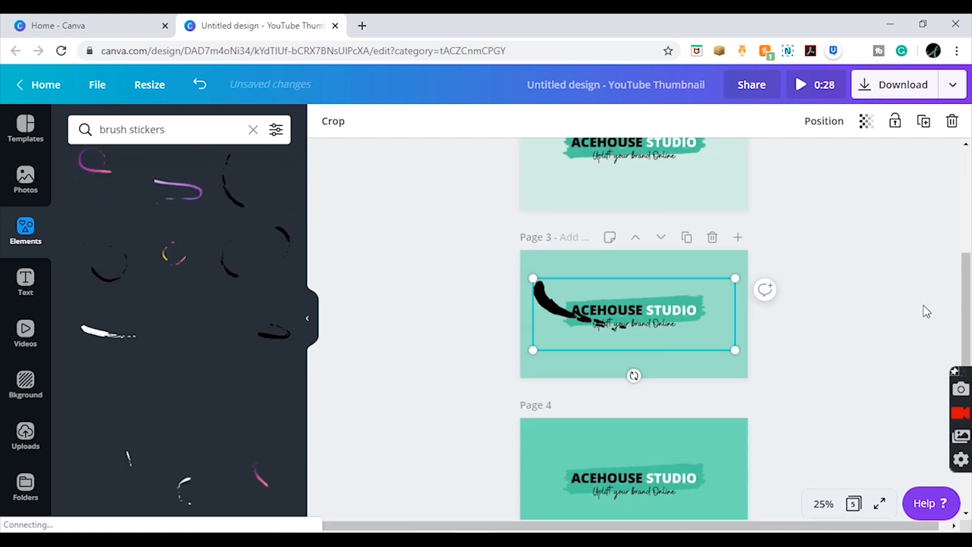
{"action": "scroll", "coordinate": [968, 314], "scroll_direction": "down", "scroll_amount": 1}
{"action": "scroll", "coordinate": [968, 314], "scroll_direction": "down", "scroll_amount": 2}
{"action": "left_click", "coordinate": [738, 257]}
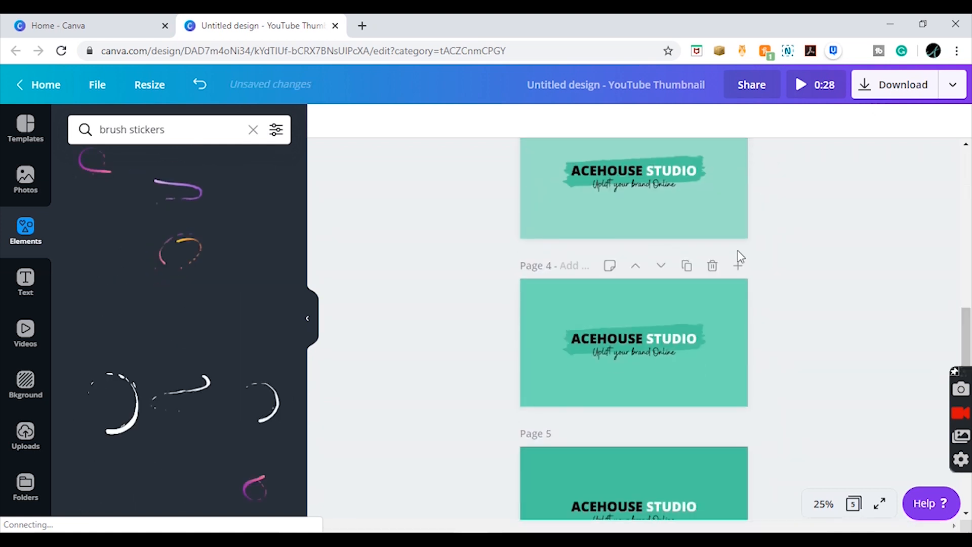
{"action": "left_click", "coordinate": [737, 290]}
{"action": "key", "text": "ctrl+v"}
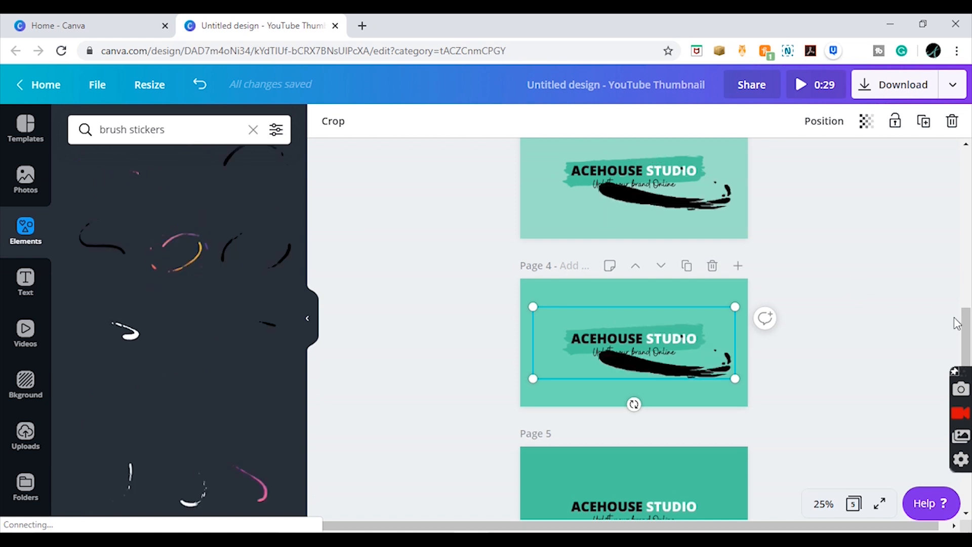
- Try the black brush sticker on page 5, remove it, and add the white brush-stroke sticker instead
{"action": "scroll", "coordinate": [967, 367], "scroll_direction": "down", "scroll_amount": 1}
{"action": "scroll", "coordinate": [967, 368], "scroll_direction": "down", "scroll_amount": 2}
{"action": "left_click", "coordinate": [764, 390]}
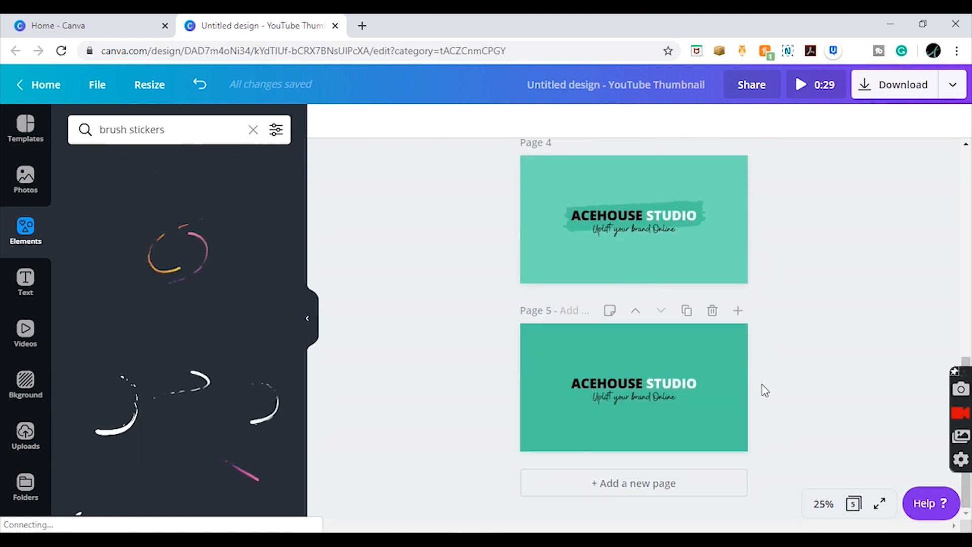
{"action": "key", "text": "ctrl+v"}
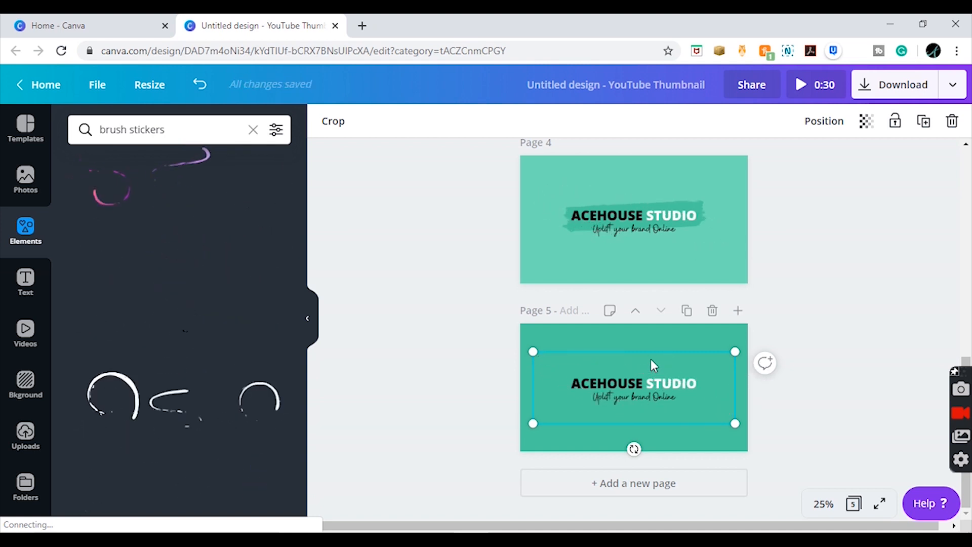
{"action": "key", "text": "Delete"}
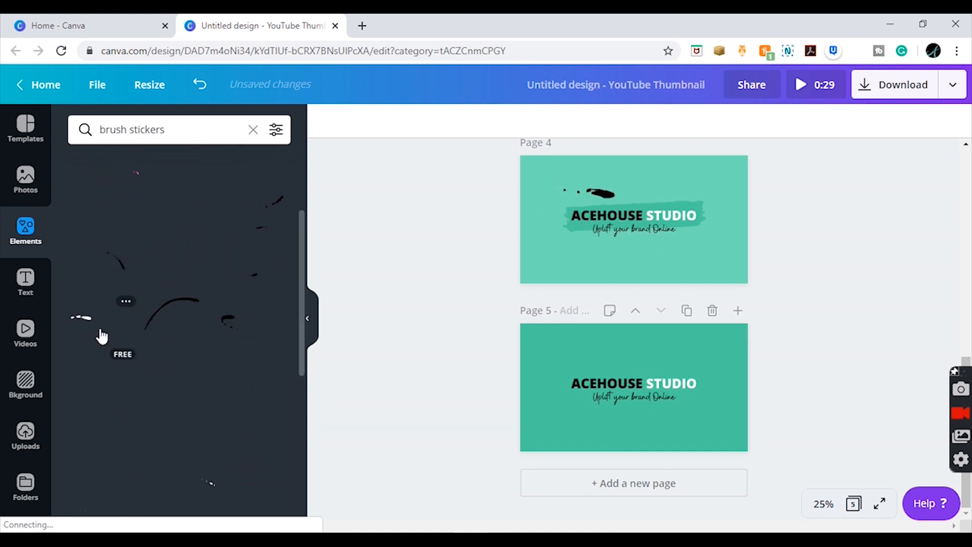
{"action": "left_click", "coordinate": [99, 334]}
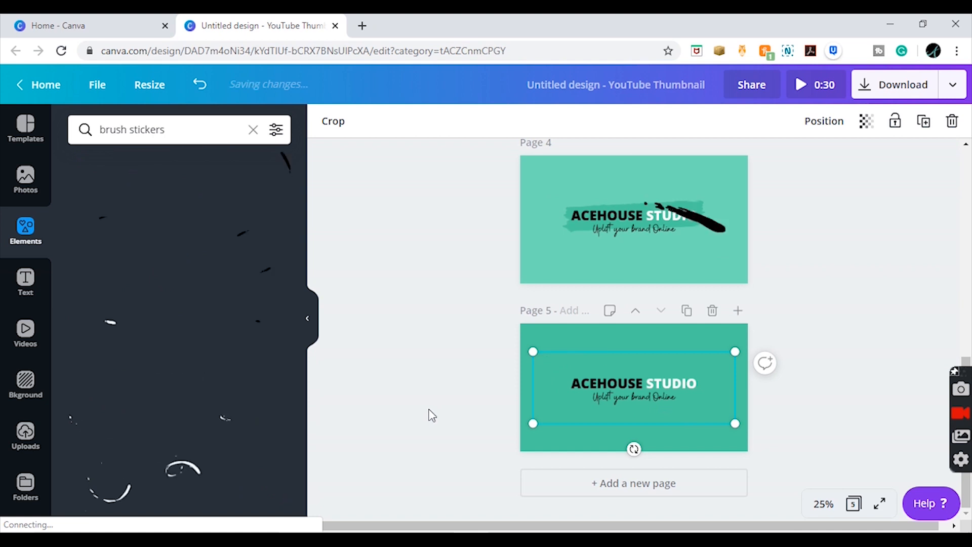
- Replace the black brush sticker on page 3 with the white brush-stroke sticker
{"action": "left_click_drag", "start_coordinate": [967, 360], "coordinate": [935, 275]}
{"action": "left_click", "coordinate": [703, 285]}
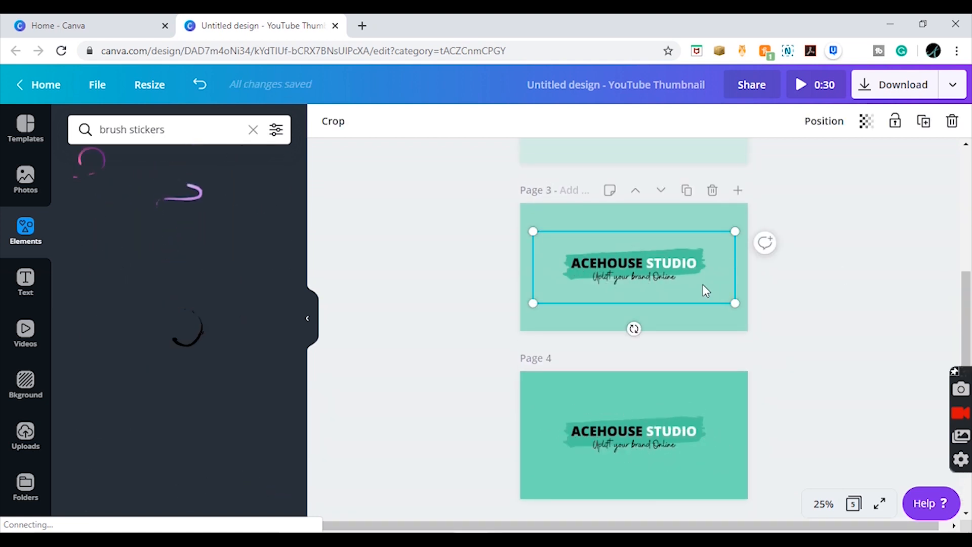
{"action": "key", "text": "Delete"}
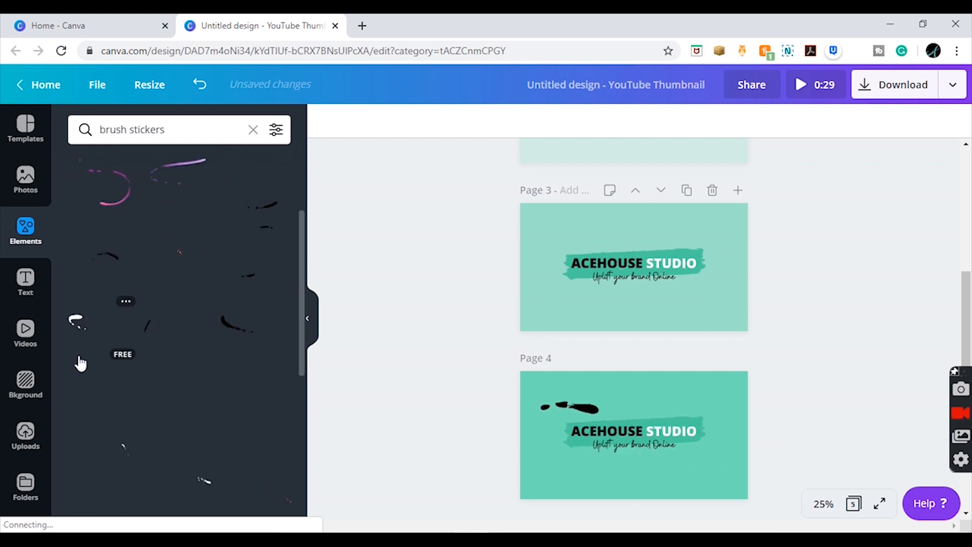
{"action": "left_click", "coordinate": [97, 336]}
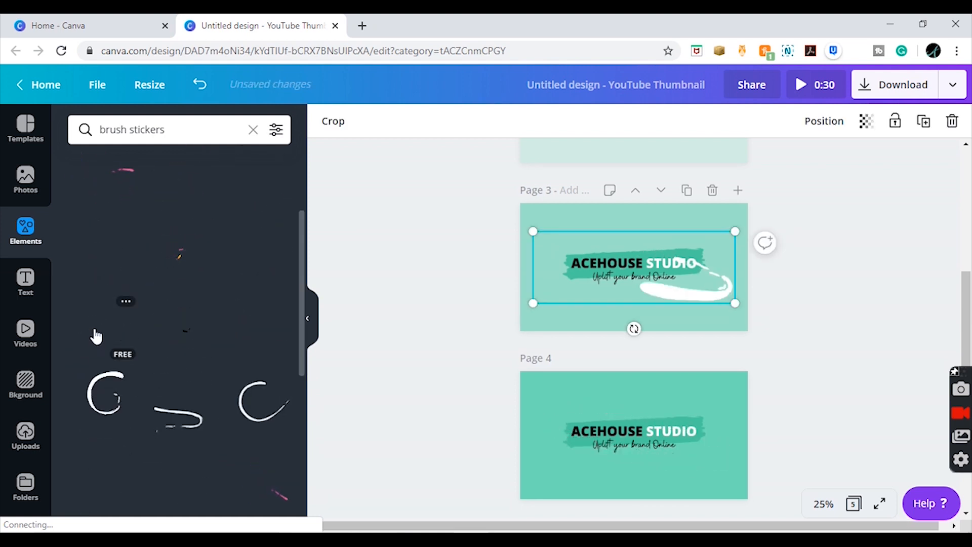
- Play the full preview of the animated design and close it when reviewed
{"action": "left_click_drag", "start_coordinate": [968, 281], "coordinate": [966, 386]}
{"action": "left_click", "coordinate": [813, 89]}
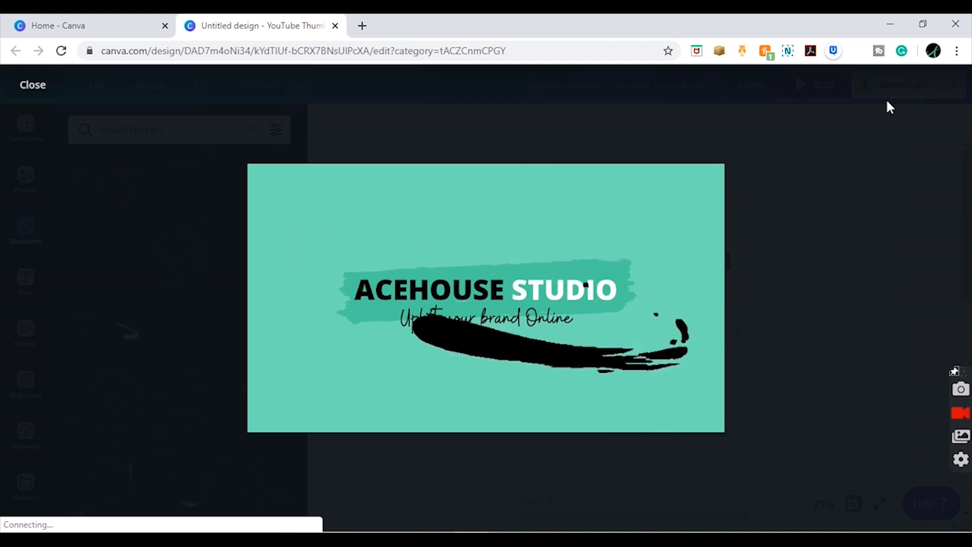
{"action": "left_click", "coordinate": [889, 153]}
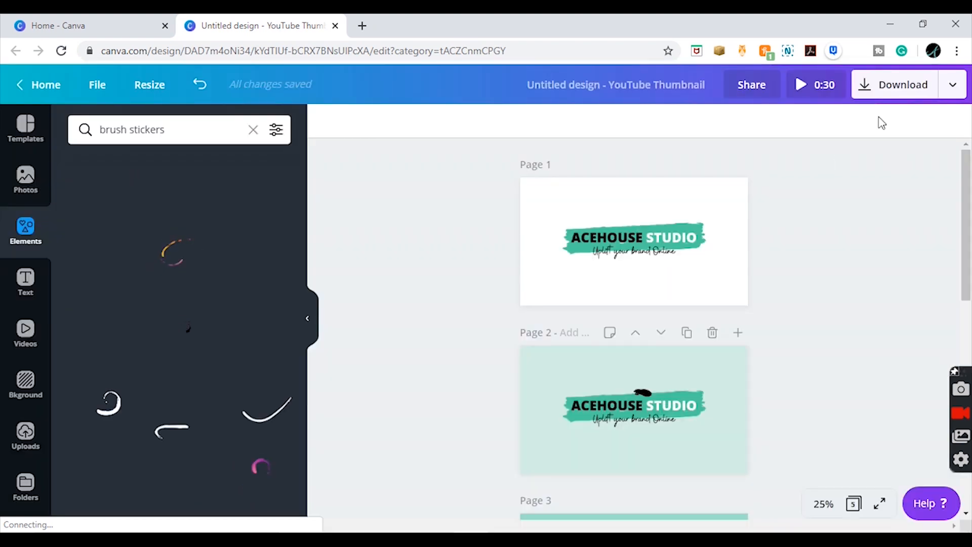
- Open the Animation publishing options and preview the Simple style at Fast and Medium timing
{"action": "left_click", "coordinate": [953, 84]}
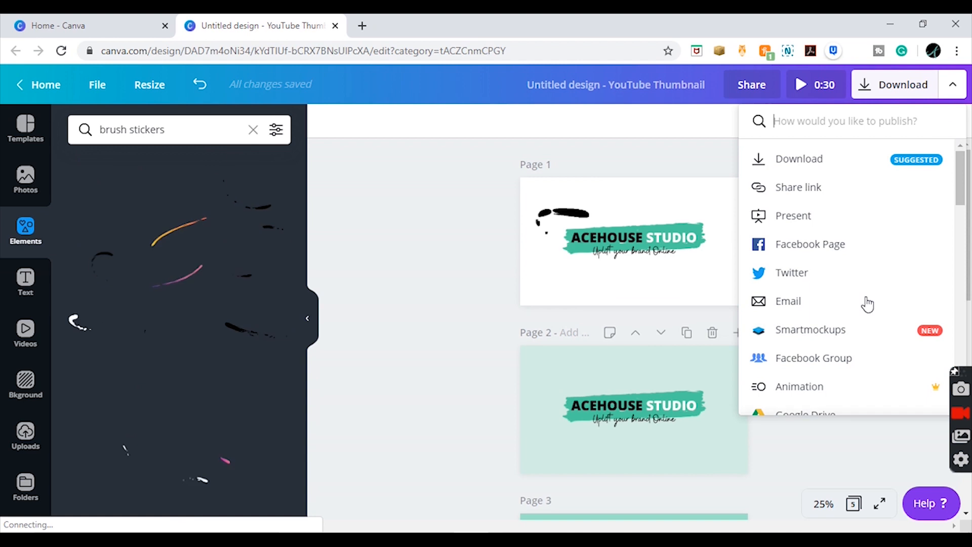
{"action": "left_click", "coordinate": [831, 387]}
{"action": "scroll", "coordinate": [831, 383], "scroll_direction": "down", "scroll_amount": 2}
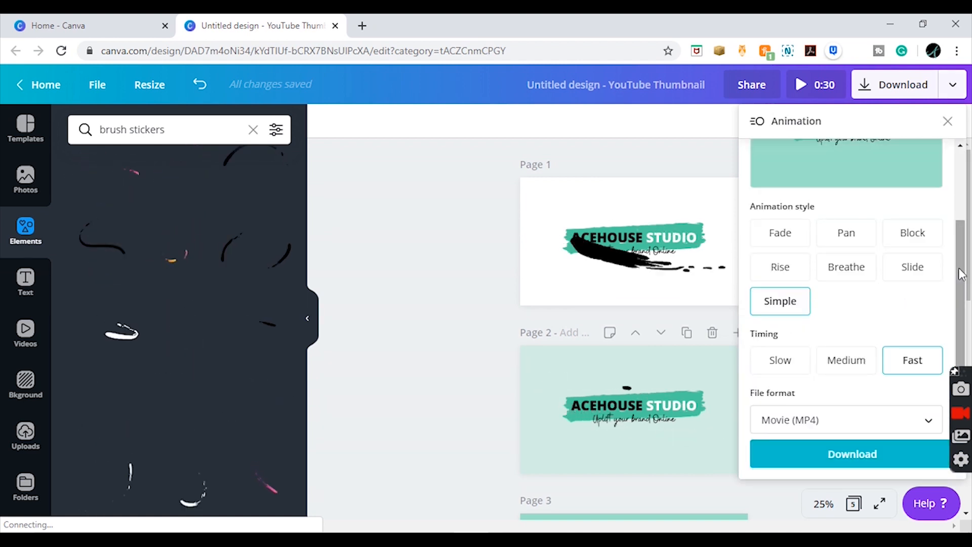
{"action": "left_click_drag", "start_coordinate": [957, 266], "coordinate": [954, 207]}
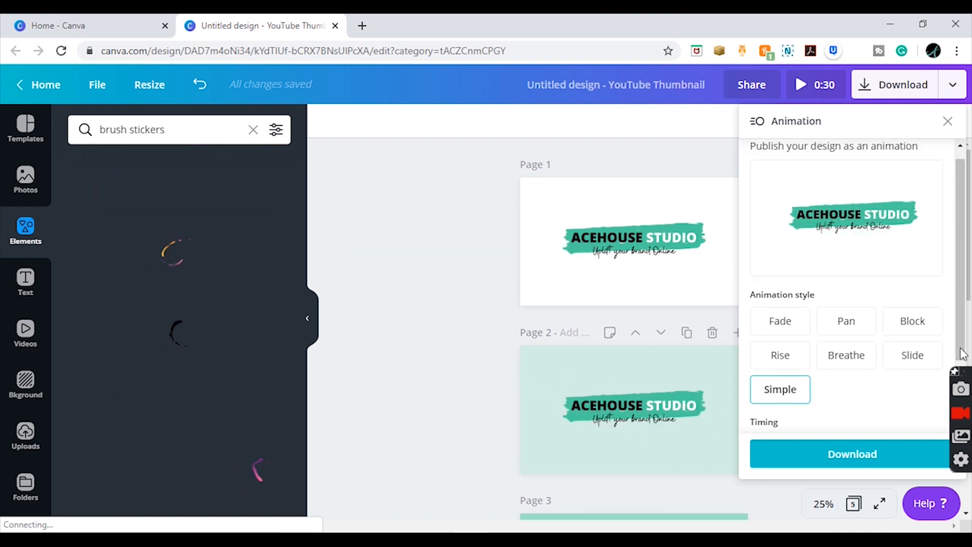
{"action": "left_click_drag", "start_coordinate": [967, 267], "coordinate": [942, 239]}
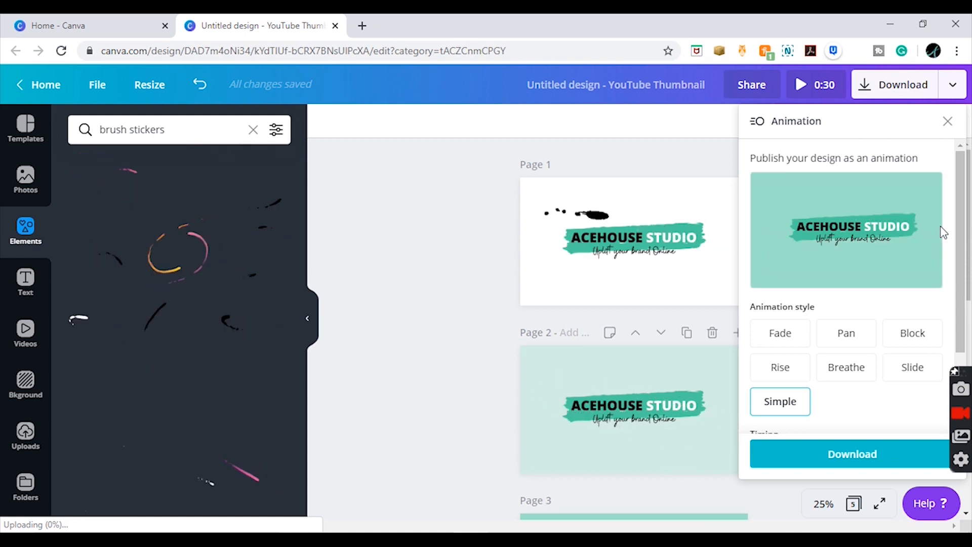
{"action": "scroll", "coordinate": [944, 233], "scroll_direction": "down", "scroll_amount": 2}
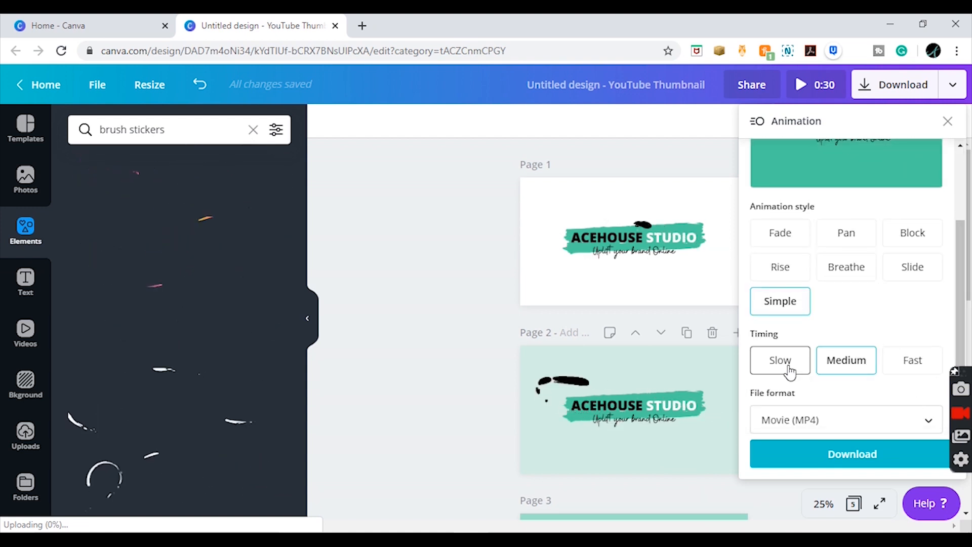
{"action": "scroll", "coordinate": [966, 232], "scroll_direction": "up", "scroll_amount": 2}
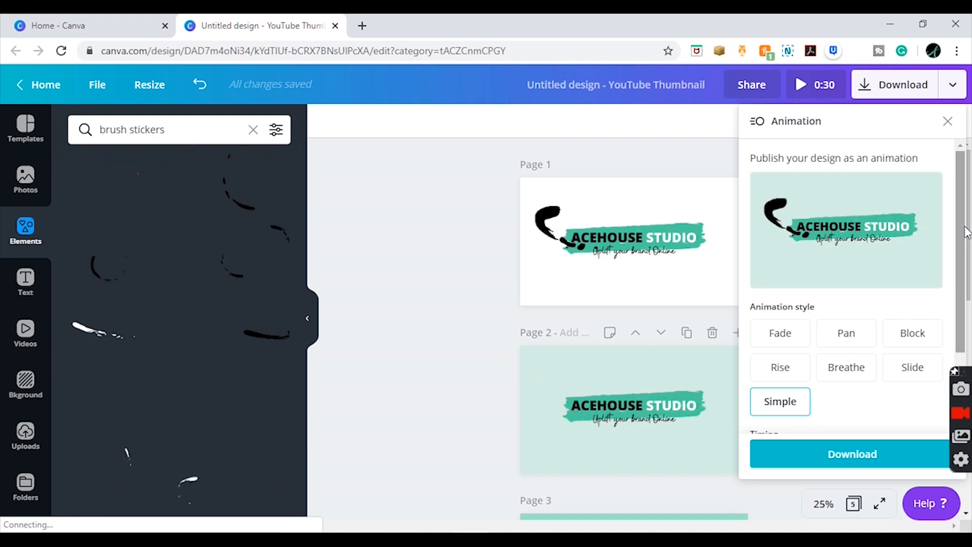
- Download the design with the Breathe animation style as a Movie (MP4) and open the downloaded animation (7).mp4
{"action": "left_click", "coordinate": [838, 368]}
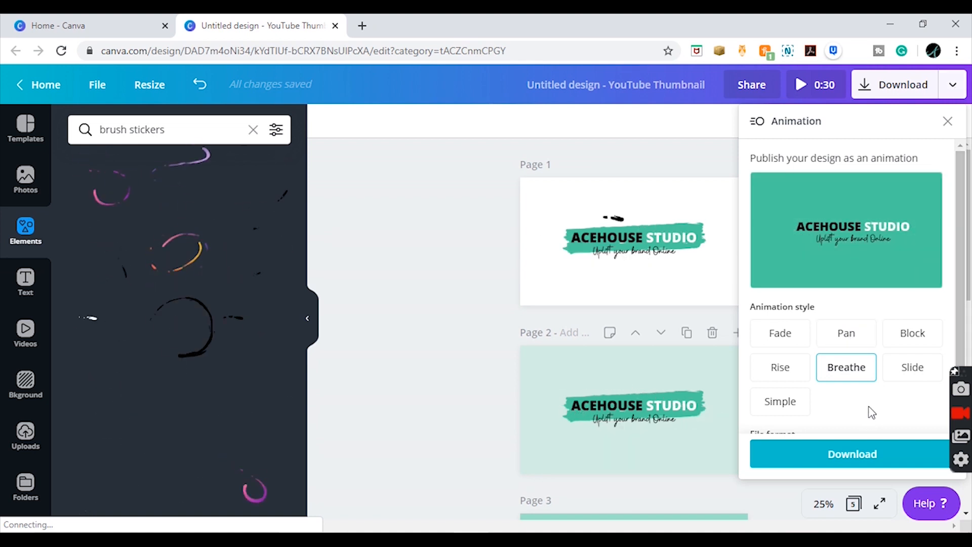
{"action": "left_click", "coordinate": [869, 464]}
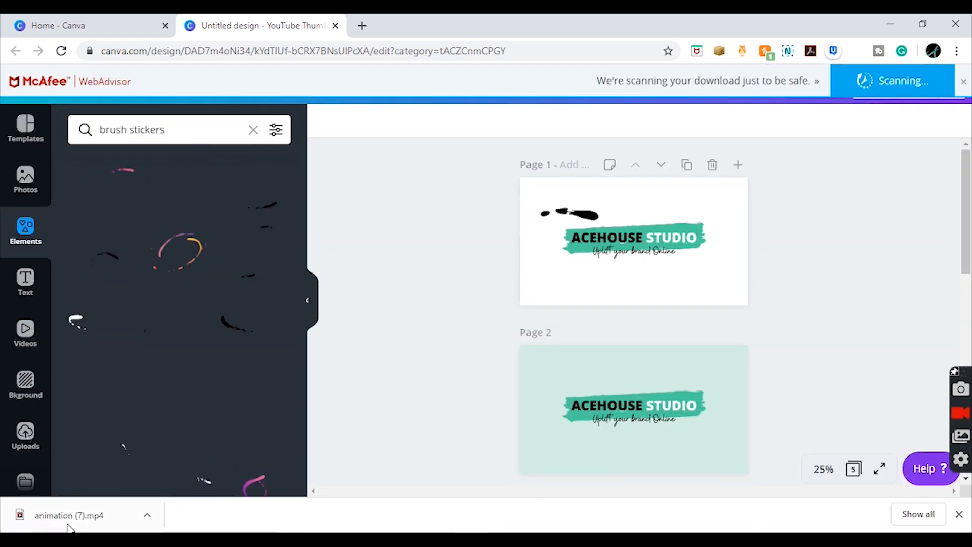
{"action": "left_click", "coordinate": [74, 525]}
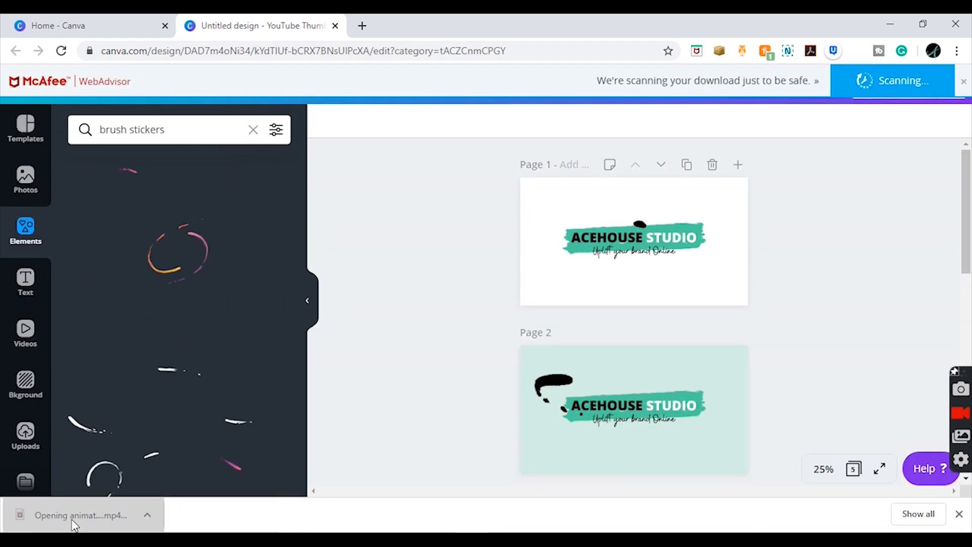